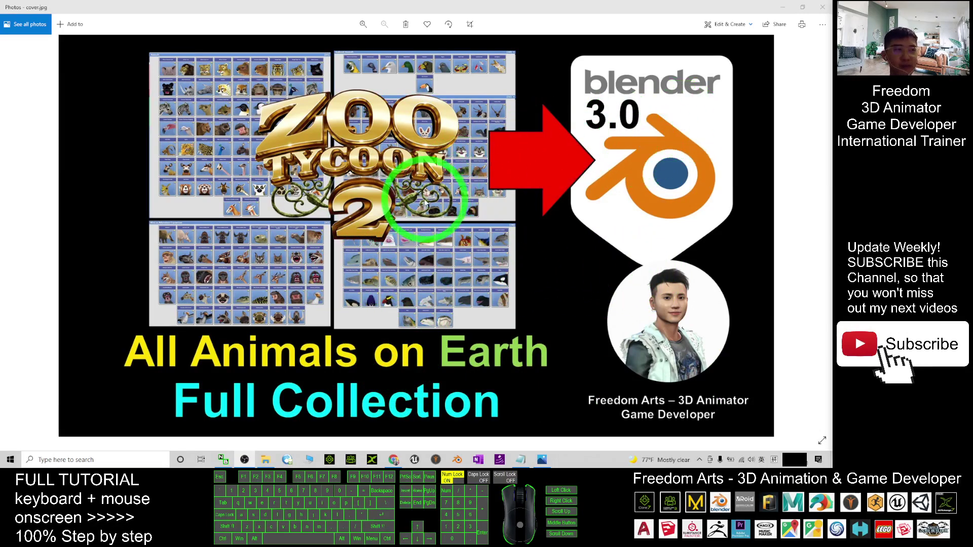
# - Bring Notes.txt forward and select the models-resource.com Zoo Tycoon 2 model page URL
pyautogui.click(527, 460)
pyautogui.tripleClick(487, 147)
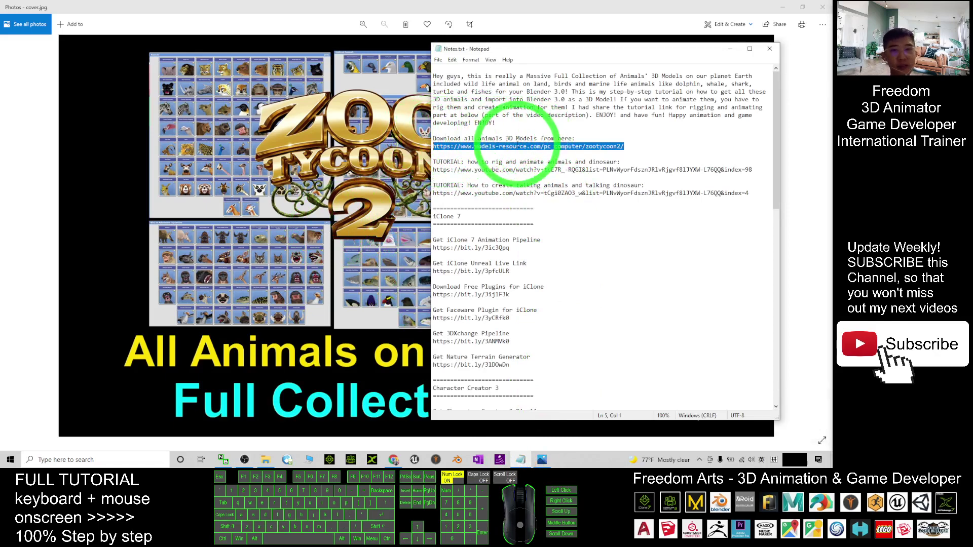
pyautogui.click(516, 146)
pyautogui.moveTo(433, 147); pyautogui.dragTo(627, 147)
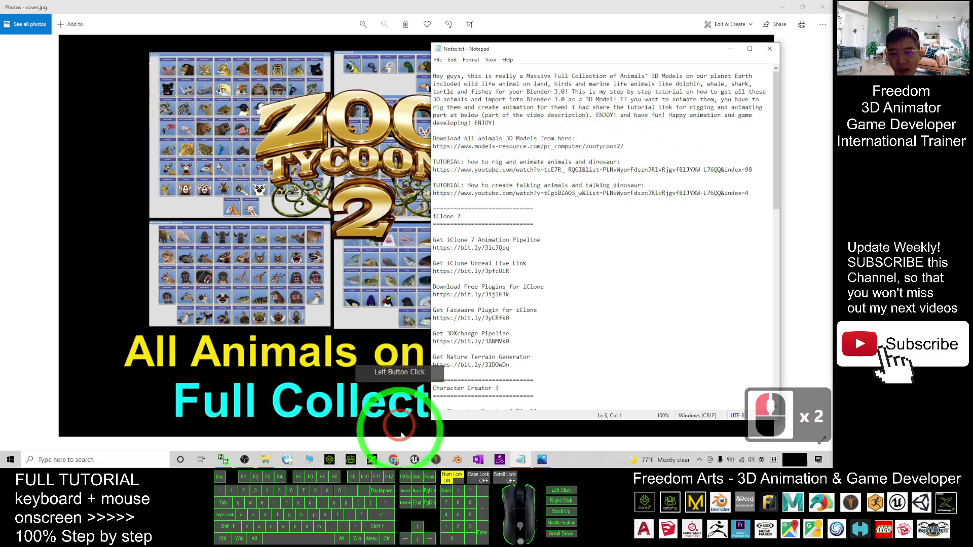
# - Scroll the Zoo Tycoon 2 listing to African Adventure Expansion and open Ethiopian Wolf Pup in a new tab
pyautogui.click(394, 459)
pyautogui.scroll(18, 539, 261)
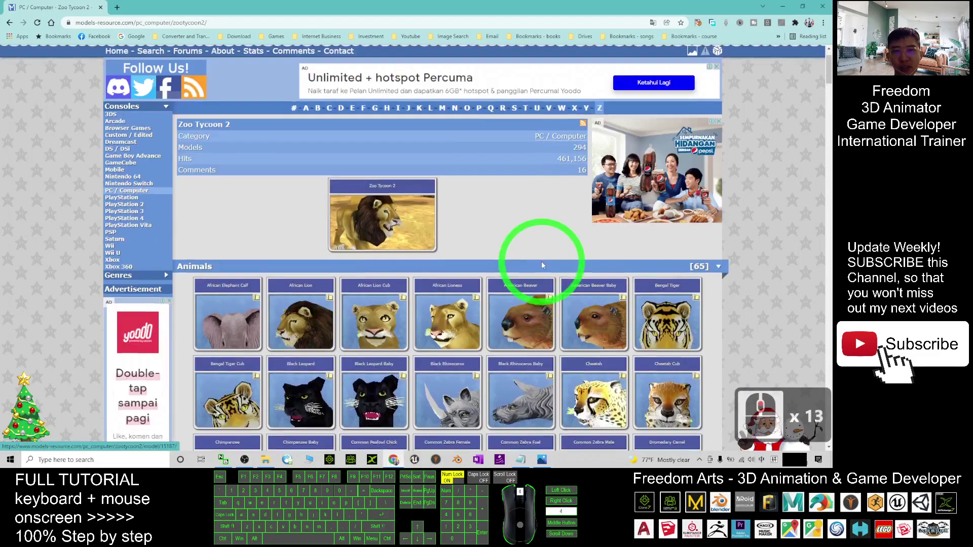
pyautogui.scroll(-8, 529, 267)
pyautogui.scroll(-10, 529, 267)
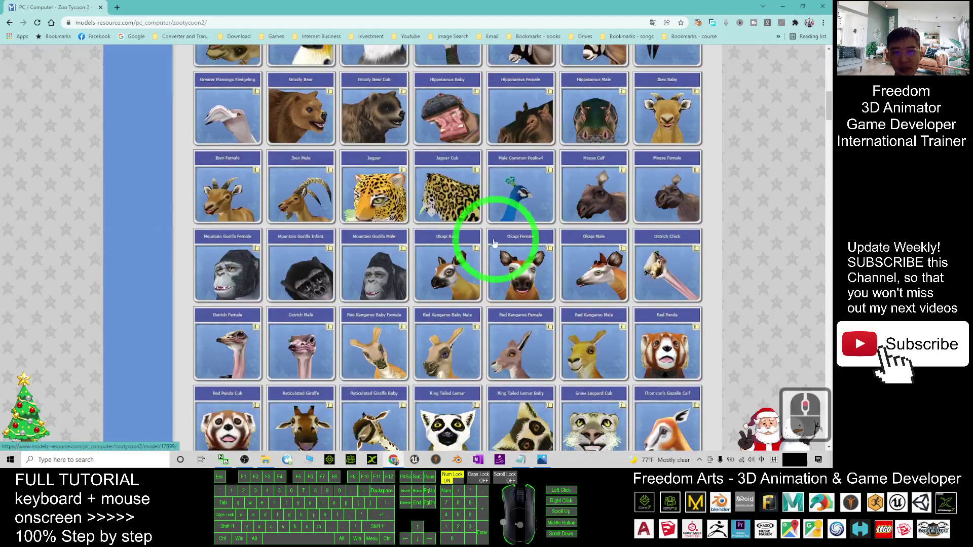
pyautogui.scroll(-3, 509, 215)
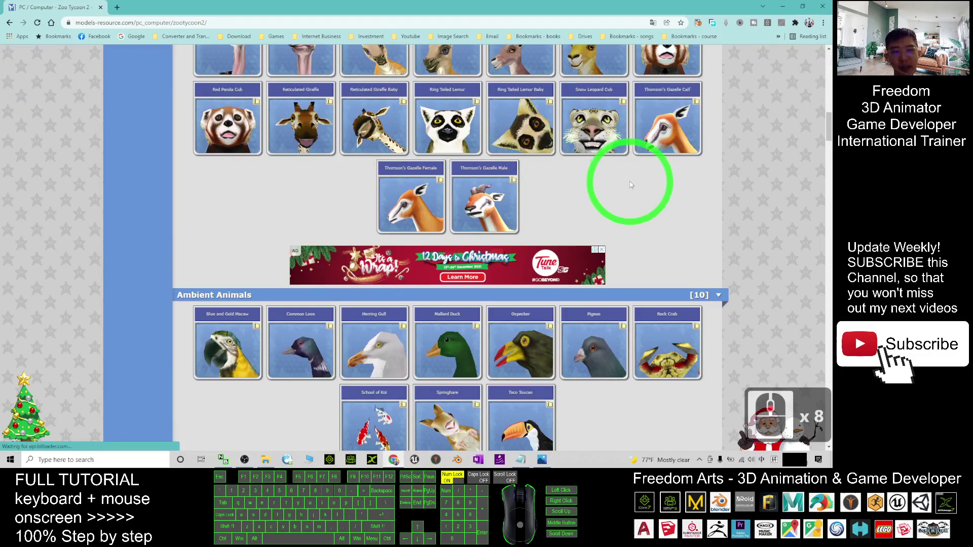
pyautogui.scroll(-10, 663, 193)
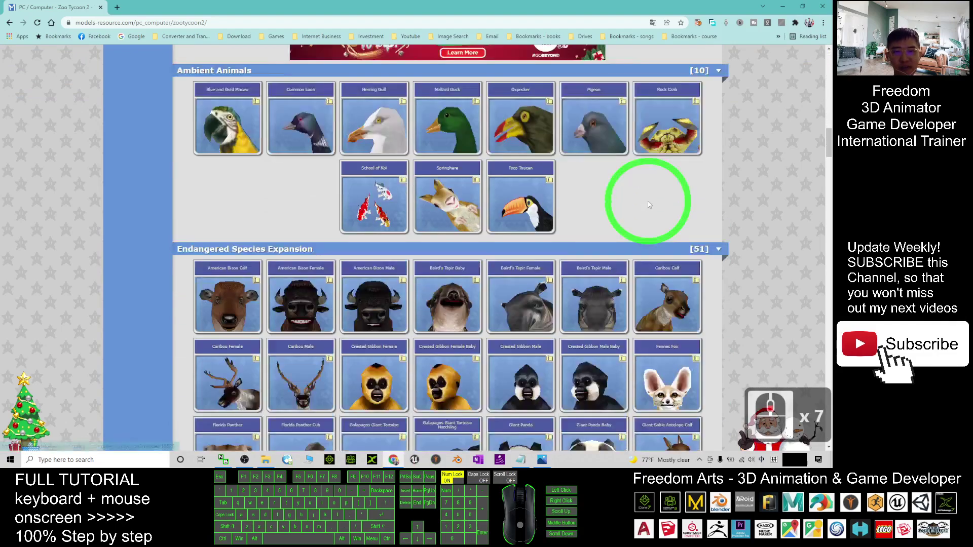
pyautogui.scroll(-6, 645, 206)
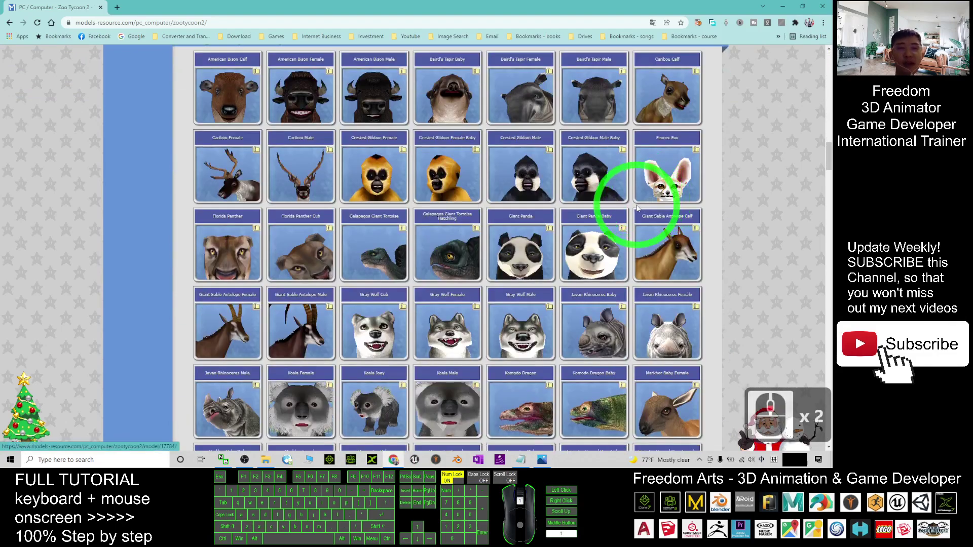
pyautogui.scroll(-7, 745, 302)
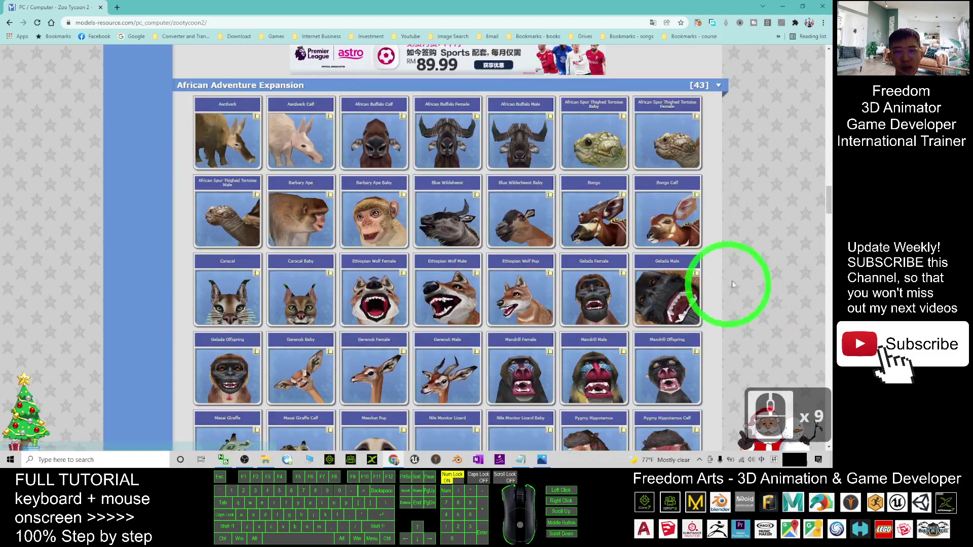
pyautogui.rightClick(517, 280)
pyautogui.click(586, 88)
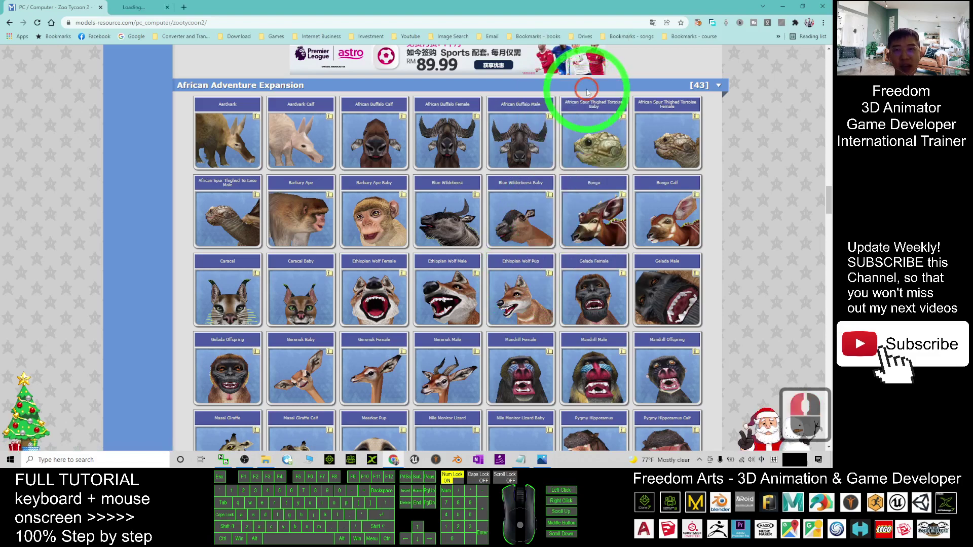
pyautogui.scroll(-13, 532, 211)
pyautogui.scroll(15, 532, 223)
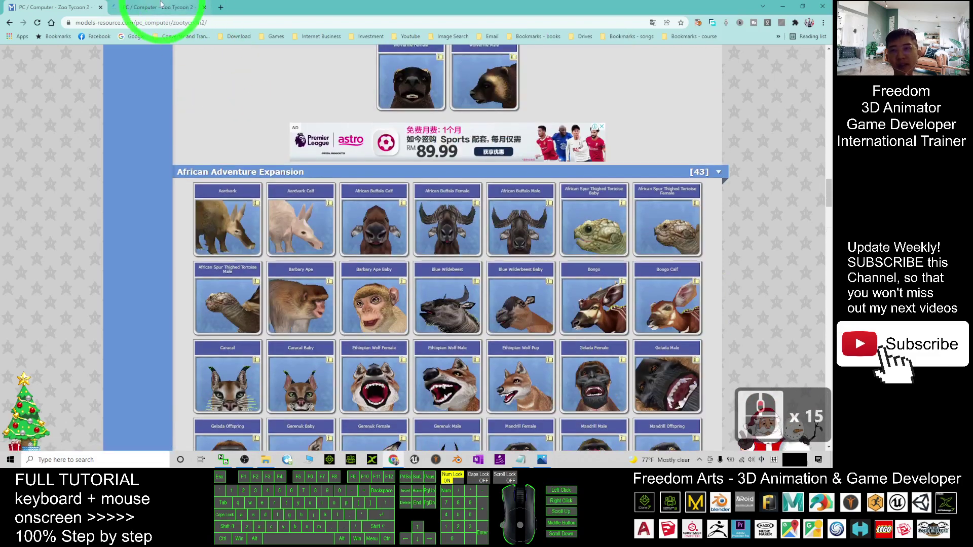
# - Download the Ethiopian Wolf Pup 215.67 KB zip archive through IDM
pyautogui.click(158, 6)
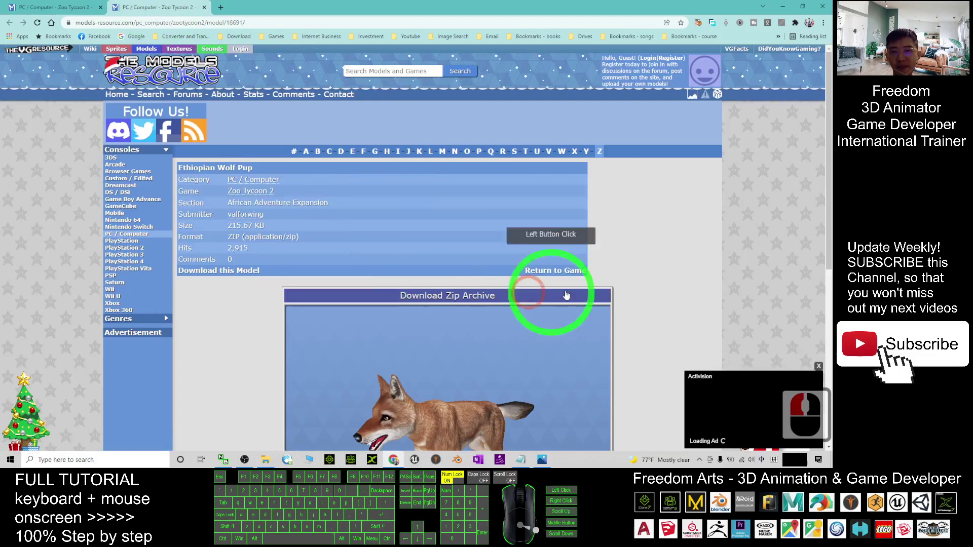
pyautogui.scroll(-3, 578, 289)
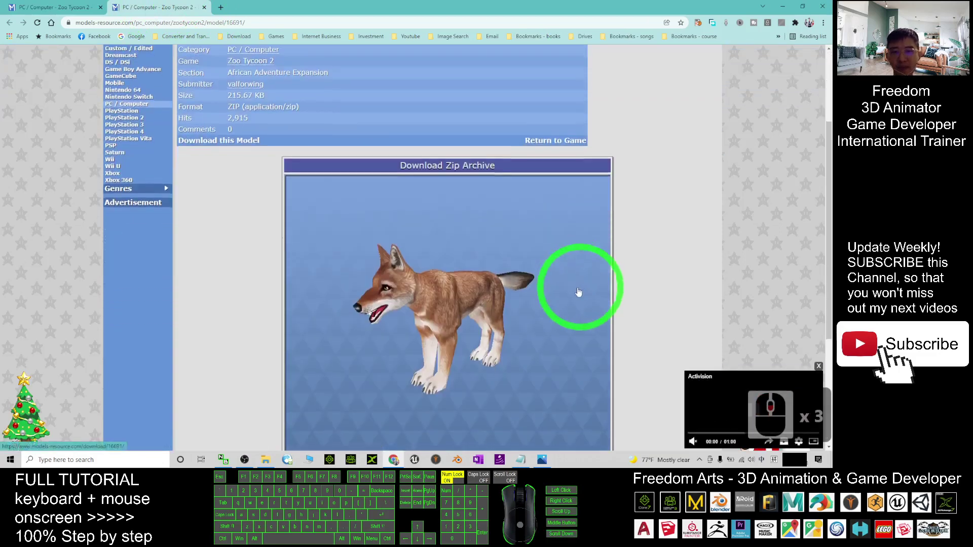
pyautogui.click(432, 170)
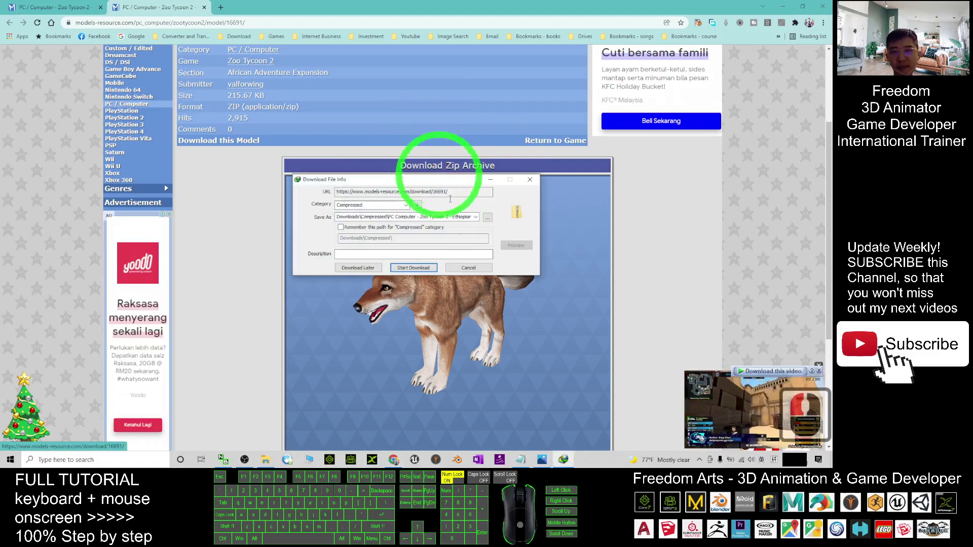
pyautogui.click(414, 268)
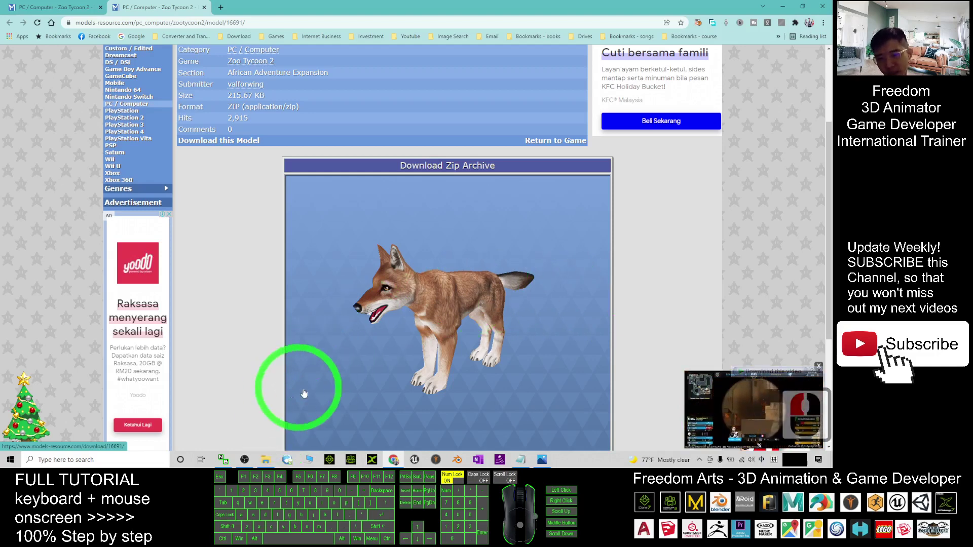
# - Check the Downloads folder for the zip, then minimize Chrome
pyautogui.rightClick(266, 462)
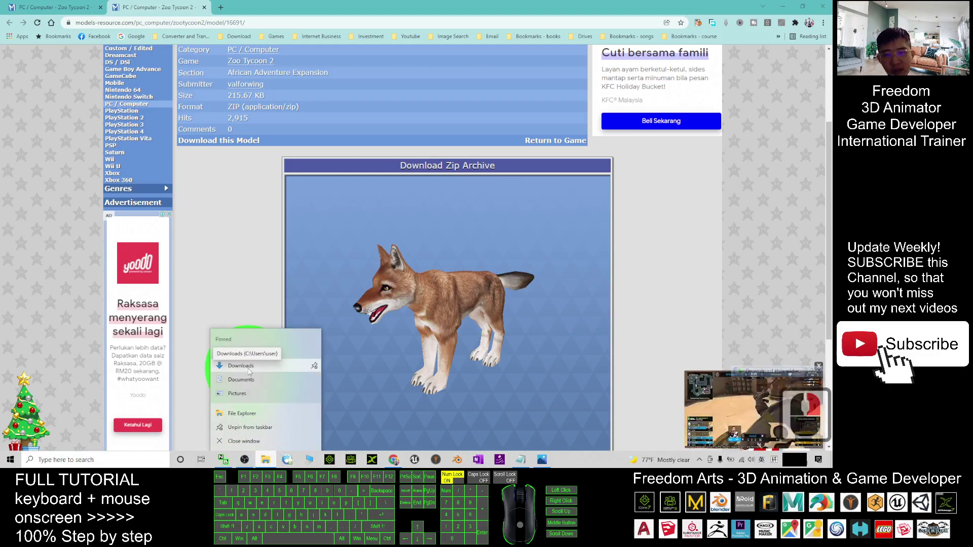
pyautogui.click(247, 367)
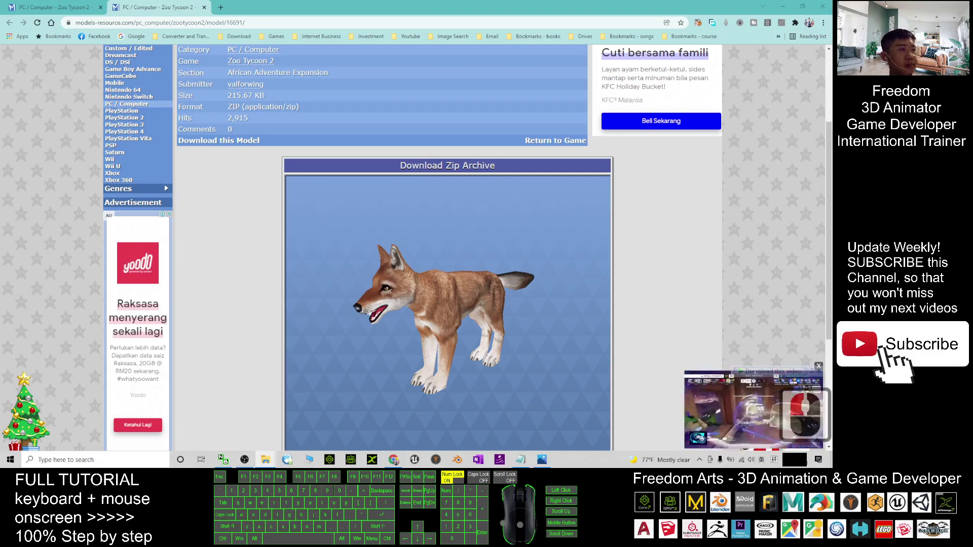
pyautogui.click(588, 327)
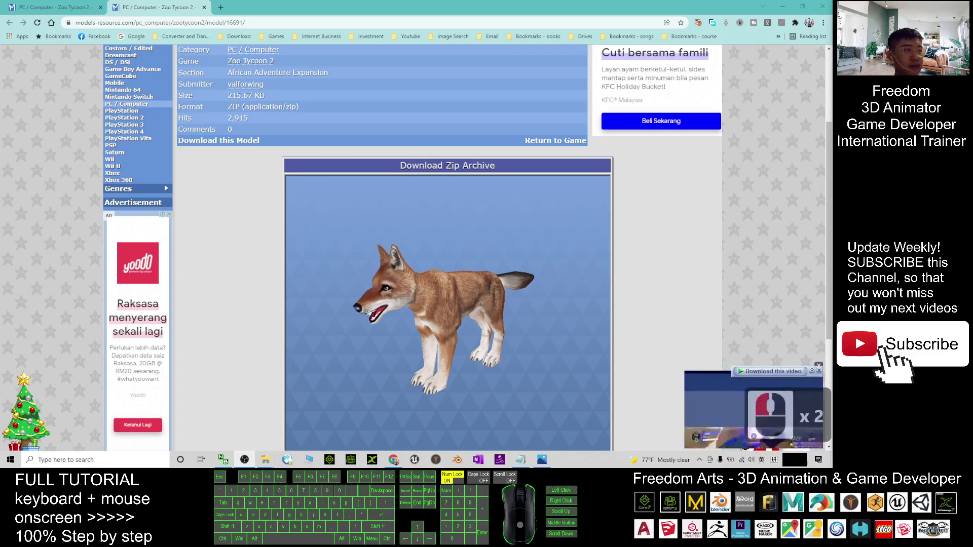
pyautogui.click(779, 9)
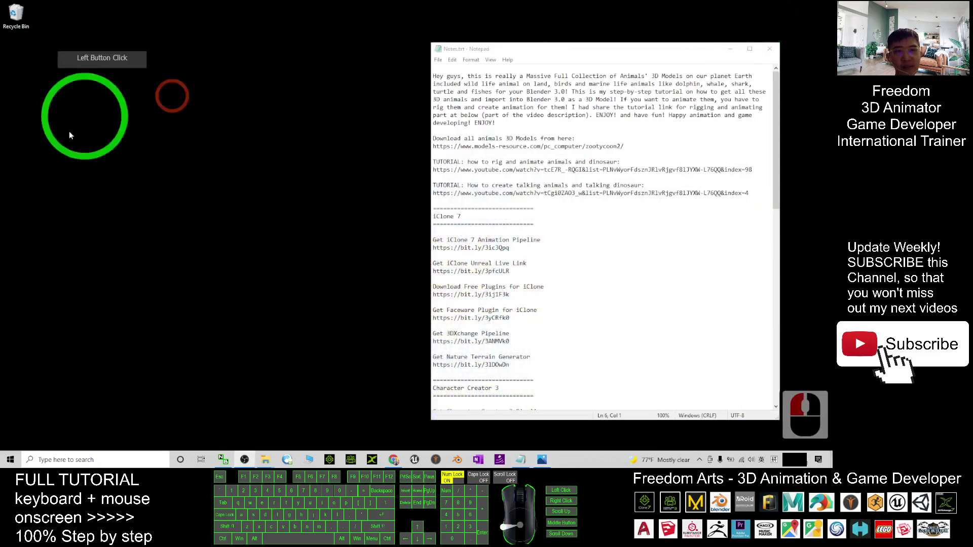
# - Paste the downloaded zip onto the desktop and extract all its files
pyautogui.click(729, 49)
pyautogui.hotkey('ctrl', 'v')
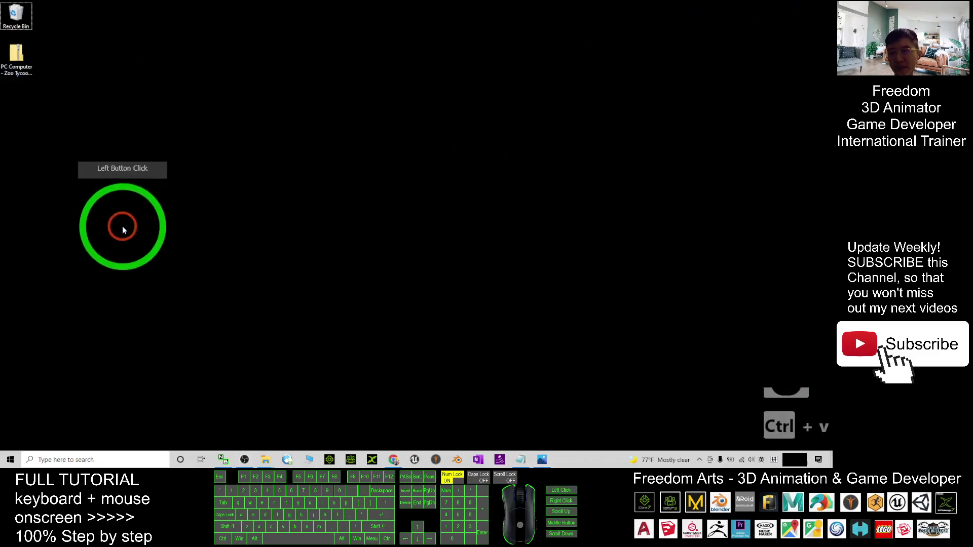
pyautogui.doubleClick(21, 71)
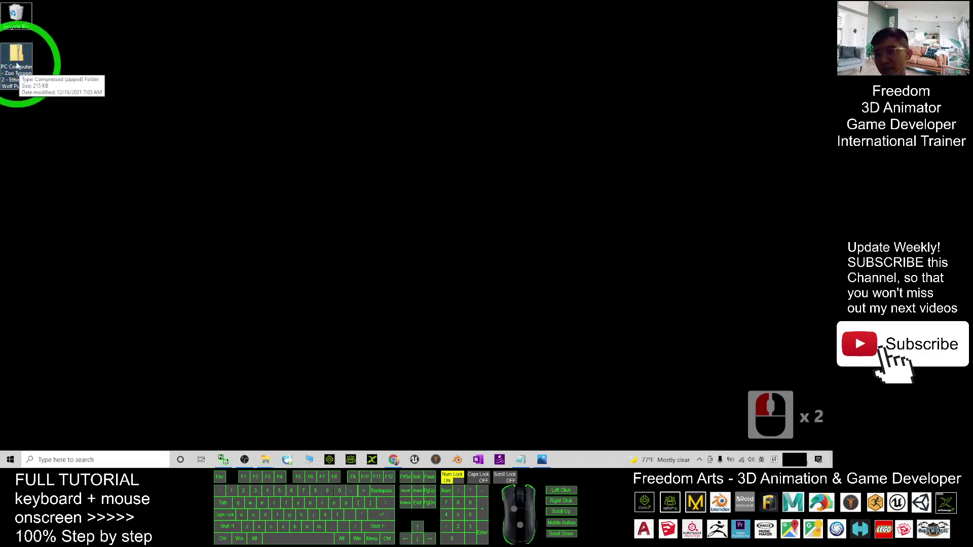
pyautogui.rightClick(12, 48)
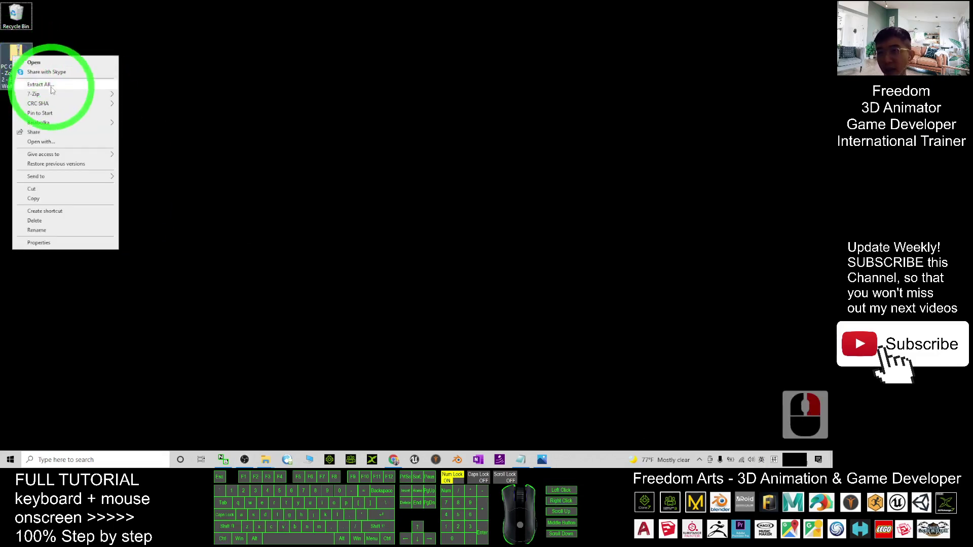
pyautogui.click(51, 91)
pyautogui.click(450, 278)
pyautogui.click(494, 312)
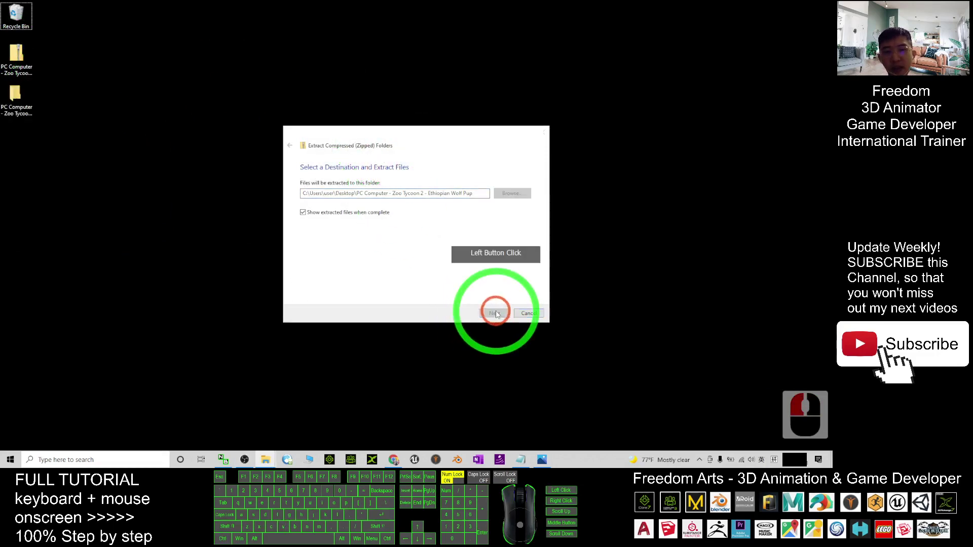
pyautogui.click(455, 279)
# - Open the extracted Ethiopian Wolf Pup folder and view baby.png maximized before closing it
pyautogui.click(7, 115)
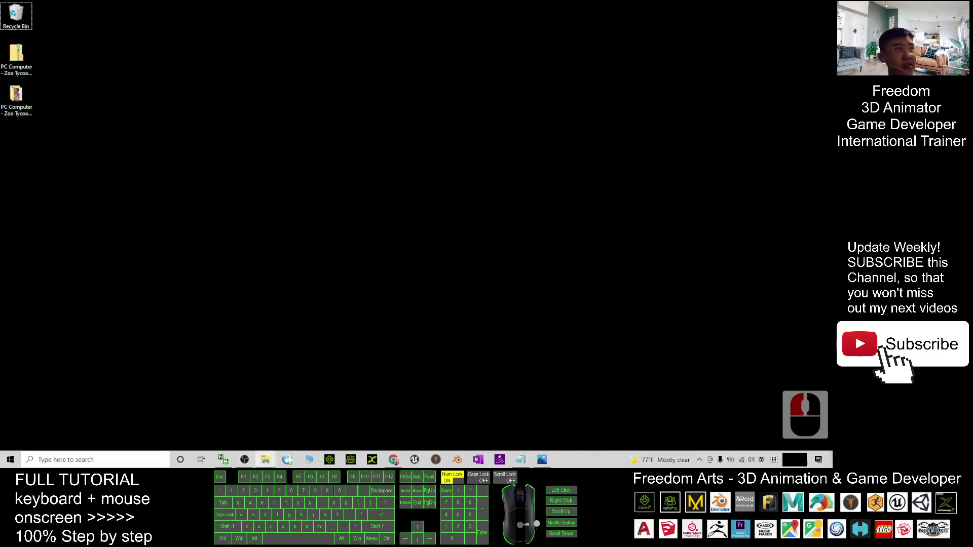
pyautogui.click(96, 171)
pyautogui.click(8, 100)
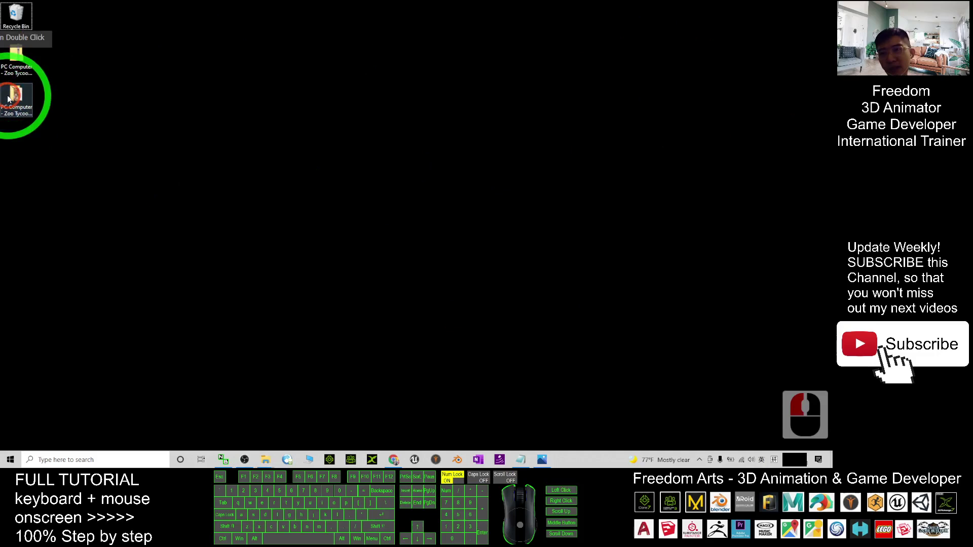
pyautogui.click(625, 68)
pyautogui.click(617, 76)
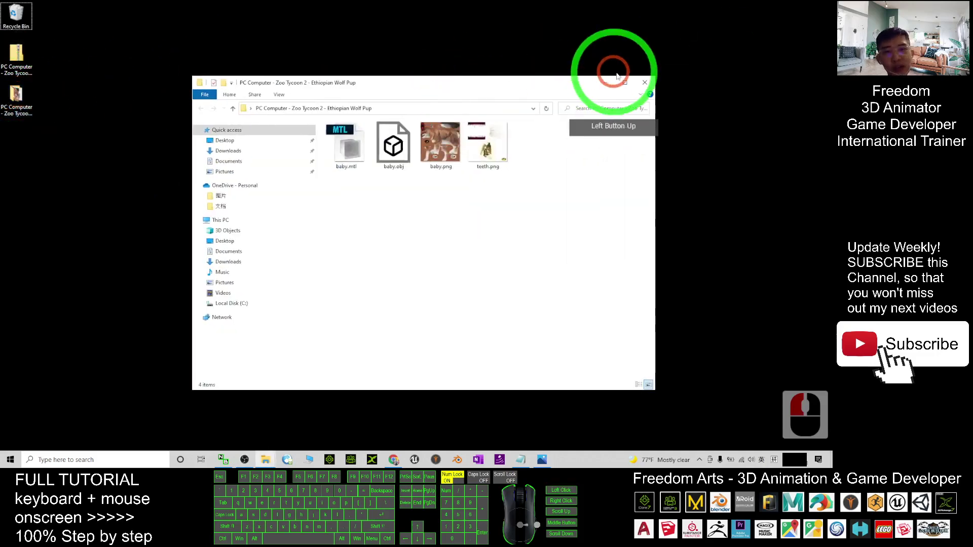
pyautogui.click(645, 81)
pyautogui.click(13, 93)
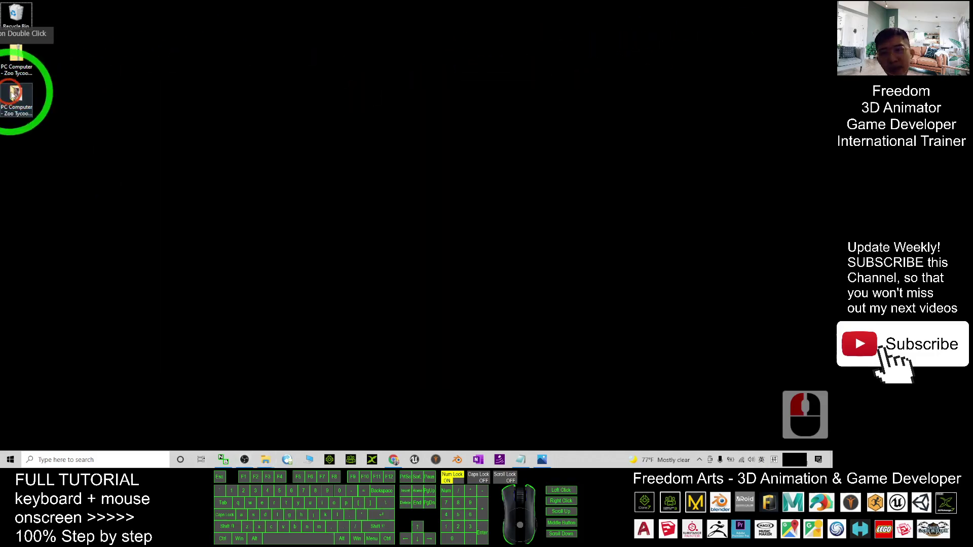
pyautogui.click(392, 147)
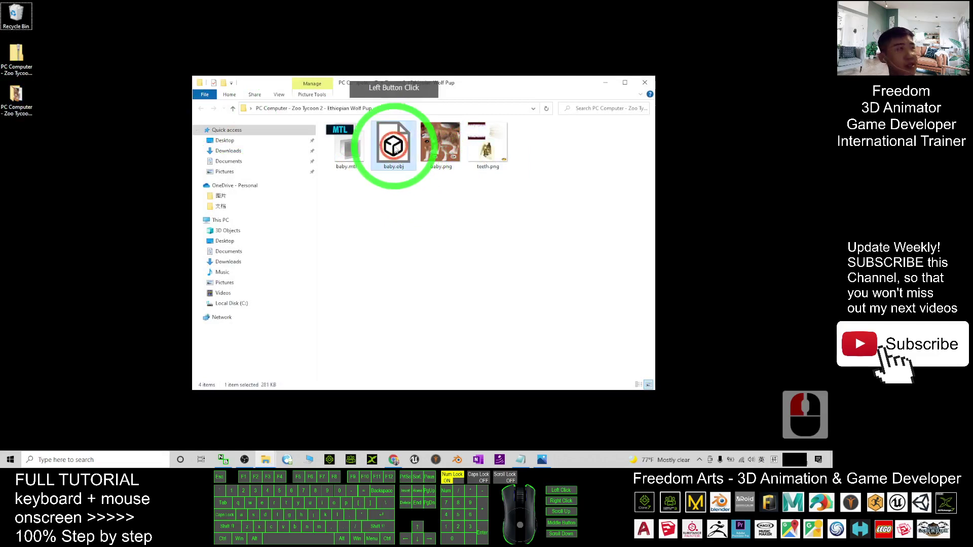
pyautogui.doubleClick(452, 153)
pyautogui.doubleClick(390, 10)
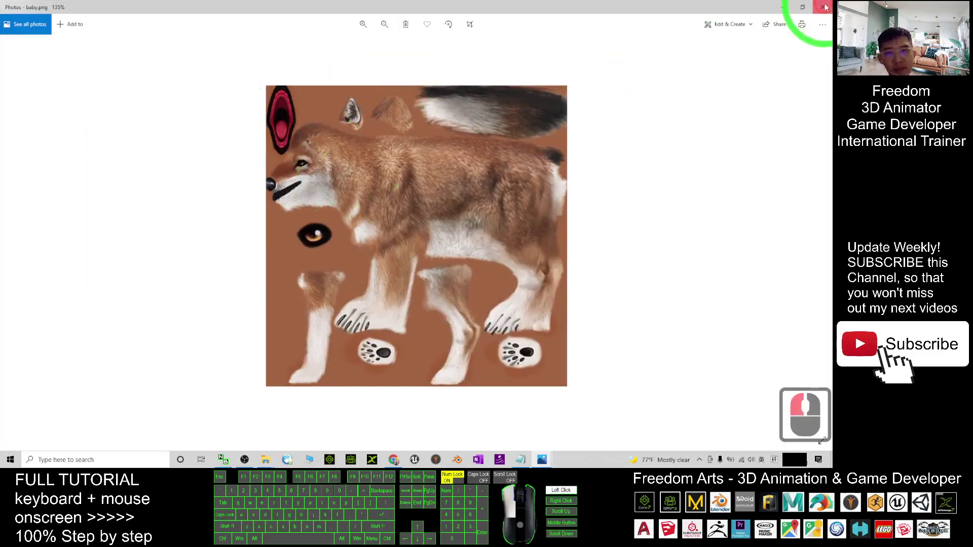
pyautogui.click(824, 8)
# - Launch Blender 3.0 from Windows search and delete the default camera, cube and light
pyautogui.moveTo(507, 97); pyautogui.dragTo(526, 82)
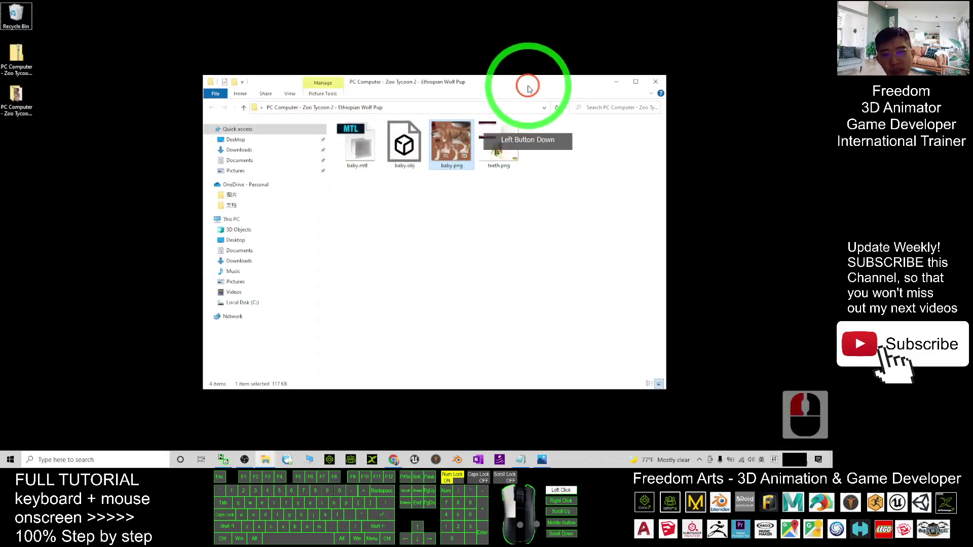
pyautogui.click(99, 459)
pyautogui.write('ble')
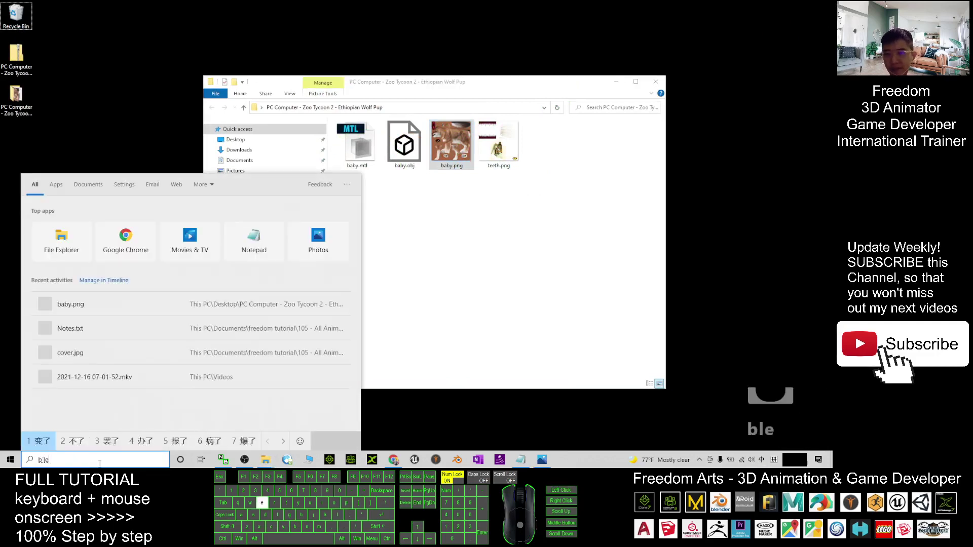
pyautogui.write('nder')
pyautogui.press('shift')
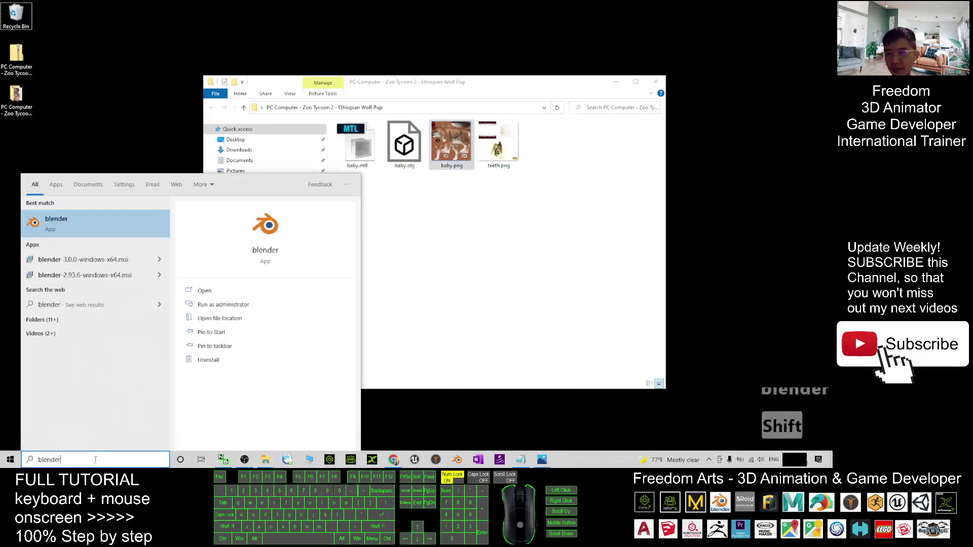
pyautogui.click(96, 216)
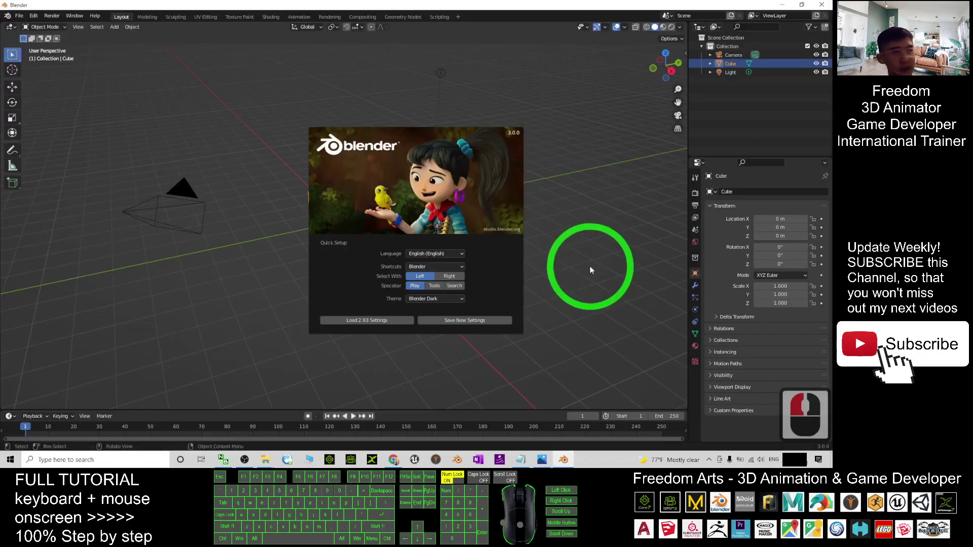
pyautogui.click(196, 245)
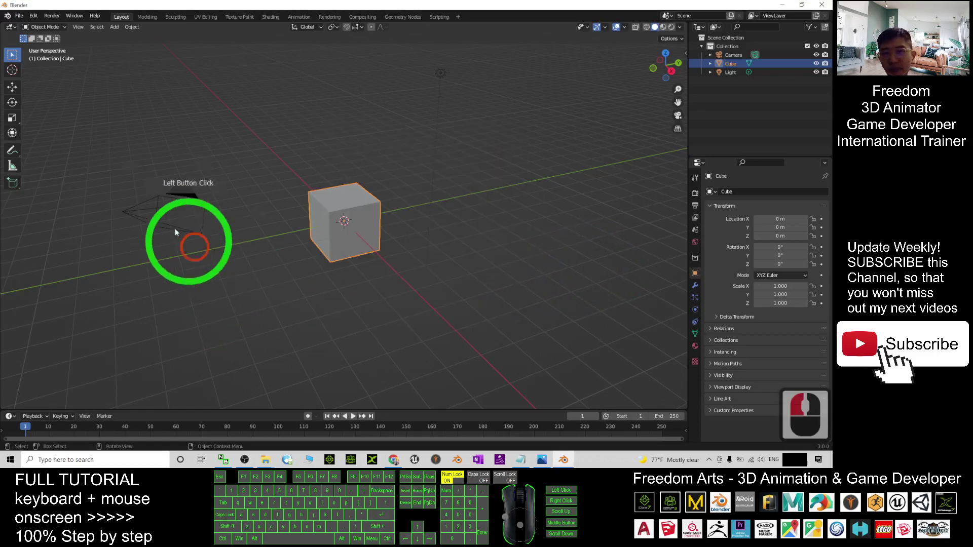
pyautogui.moveTo(83, 147); pyautogui.dragTo(597, 328)
pyautogui.press('Delete')
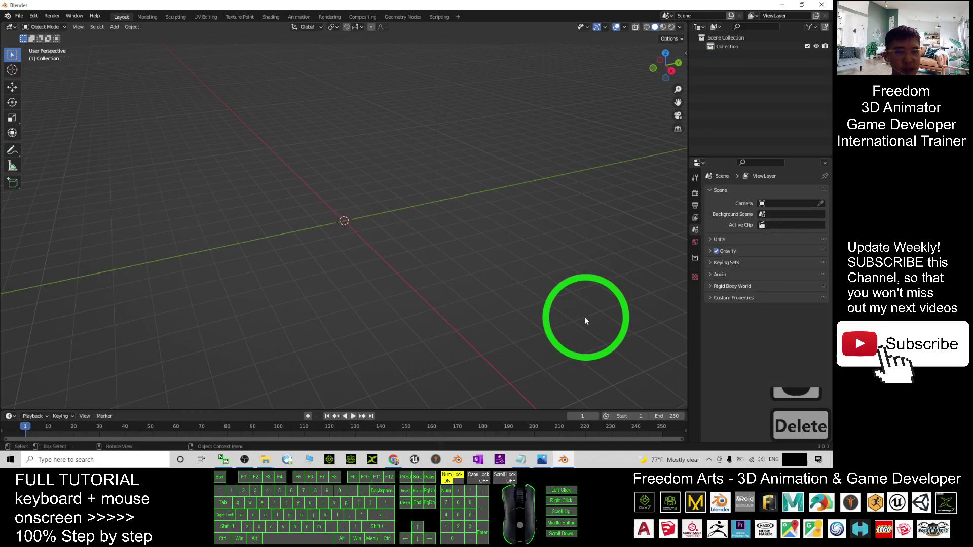
# - Start a Wavefront (.obj) import and browse to the Desktop's Ethiopian Wolf Pup folder
pyautogui.click(19, 16)
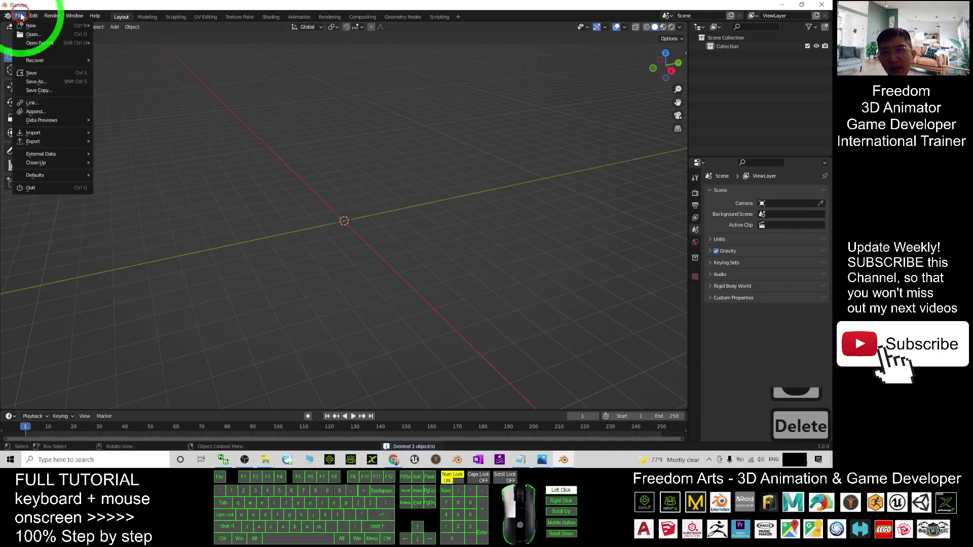
pyautogui.click(38, 132)
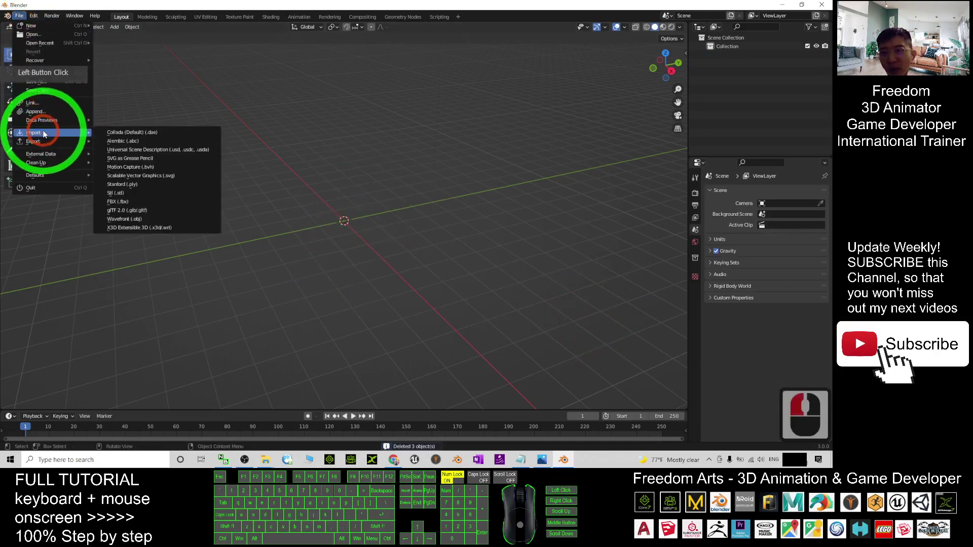
pyautogui.click(164, 218)
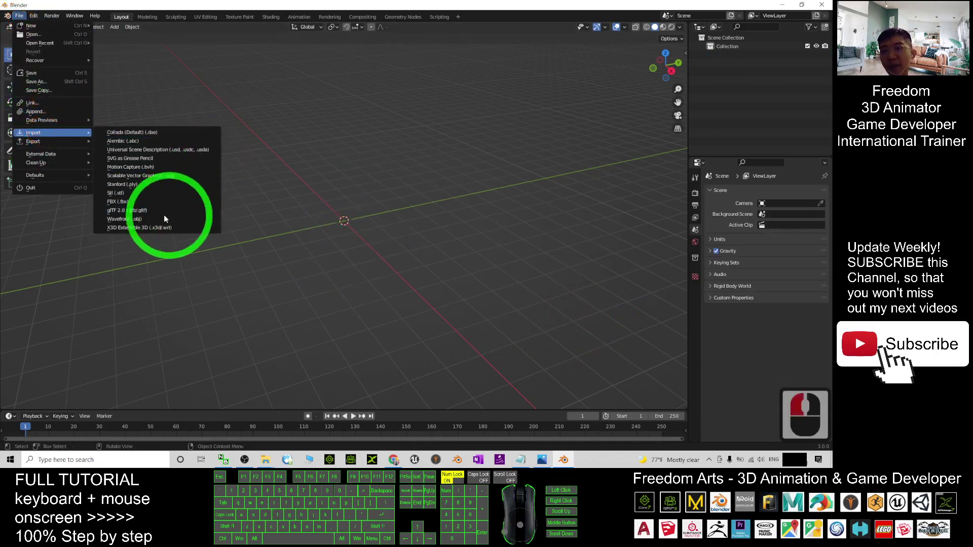
pyautogui.click(130, 220)
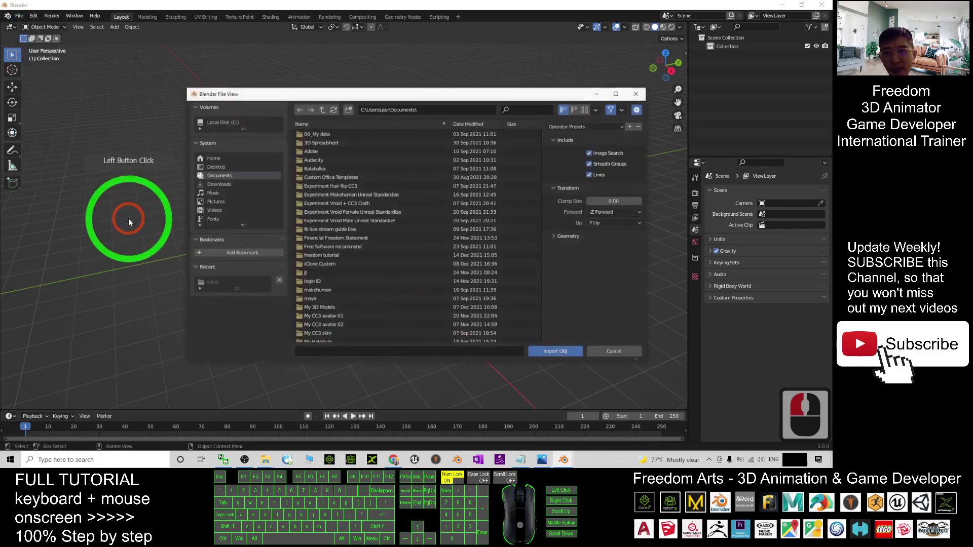
pyautogui.click(213, 169)
pyautogui.doubleClick(365, 135)
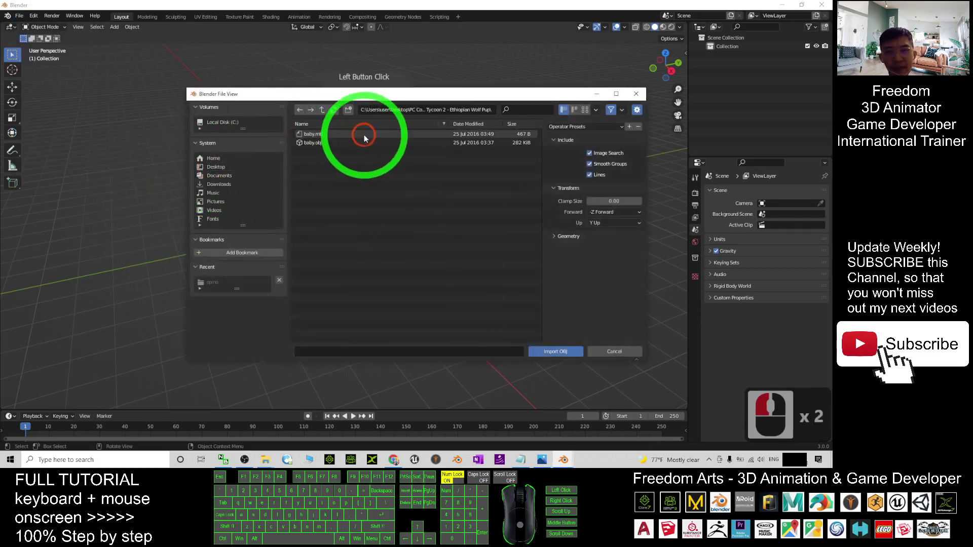
# - Import baby.obj, select the wolf pup, and switch the viewport to Material Preview shading
pyautogui.doubleClick(315, 144)
pyautogui.scroll(7, 373, 202)
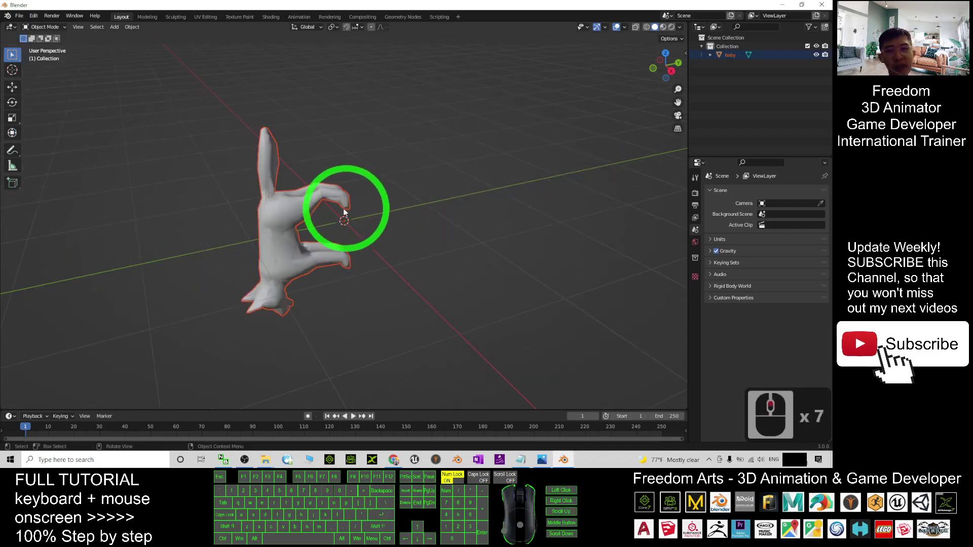
pyautogui.scroll(2, 344, 213)
pyautogui.click(308, 195)
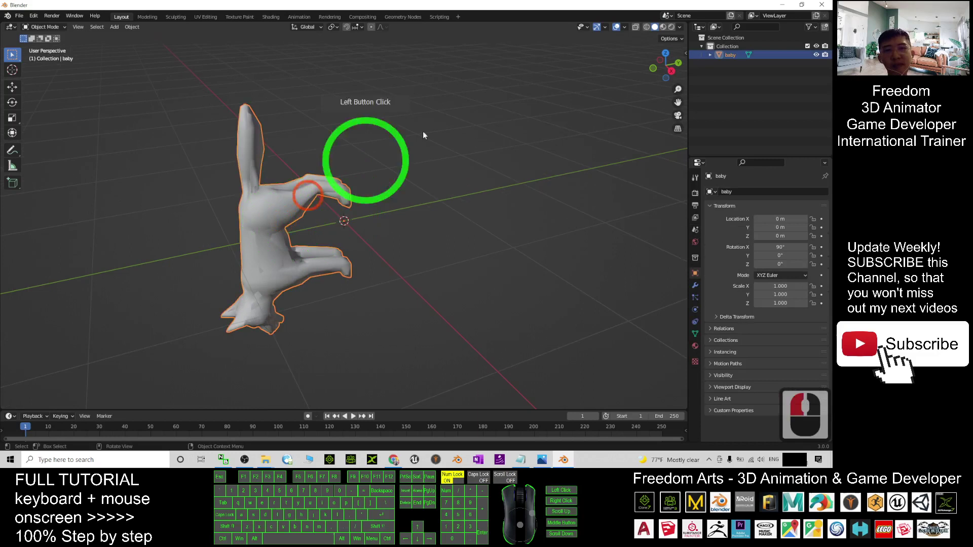
pyautogui.click(657, 32)
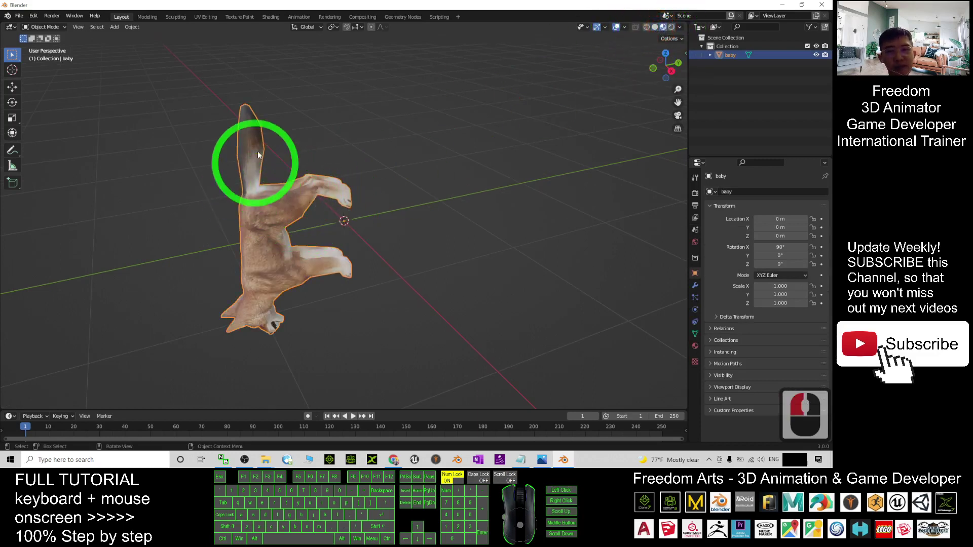
pyautogui.click(256, 217)
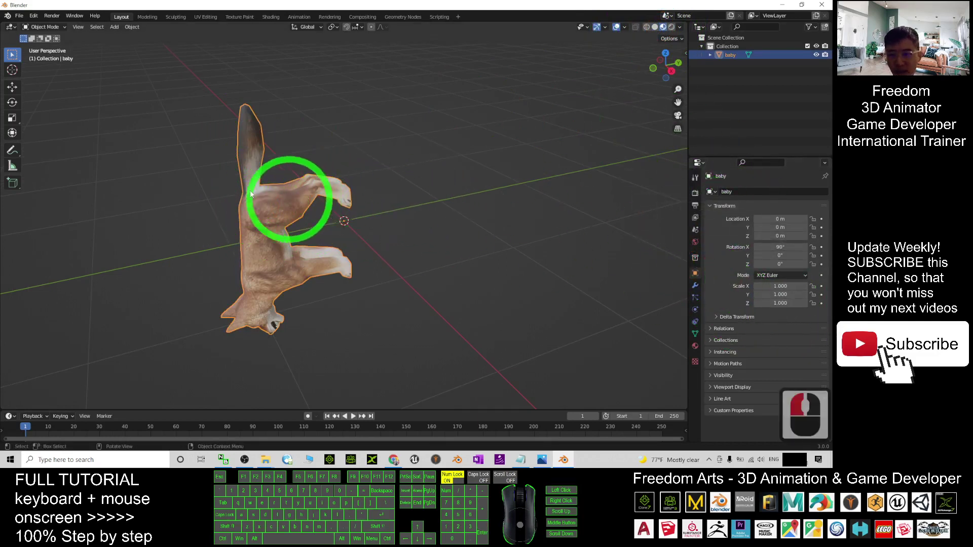
# - Rotate the wolf pup about X, trying 90° then settling on 0° so it stands upright
pyautogui.click(12, 101)
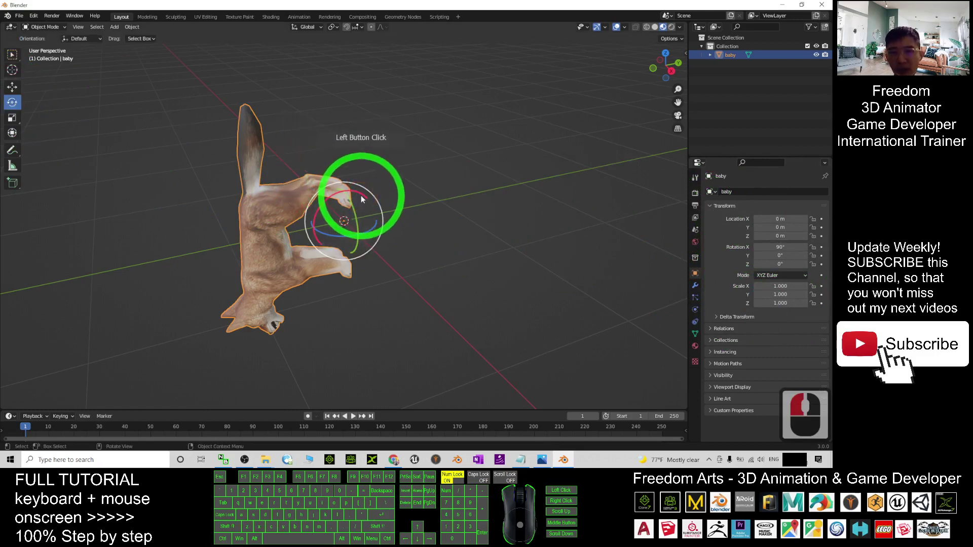
pyautogui.moveTo(360, 197); pyautogui.dragTo(393, 214)
pyautogui.click(783, 248)
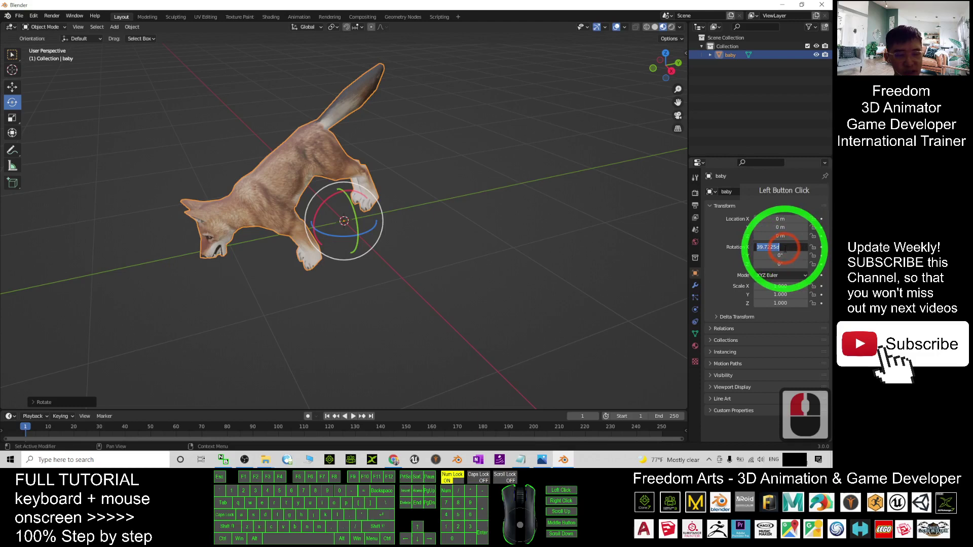
pyautogui.write('90')
pyautogui.press('Return')
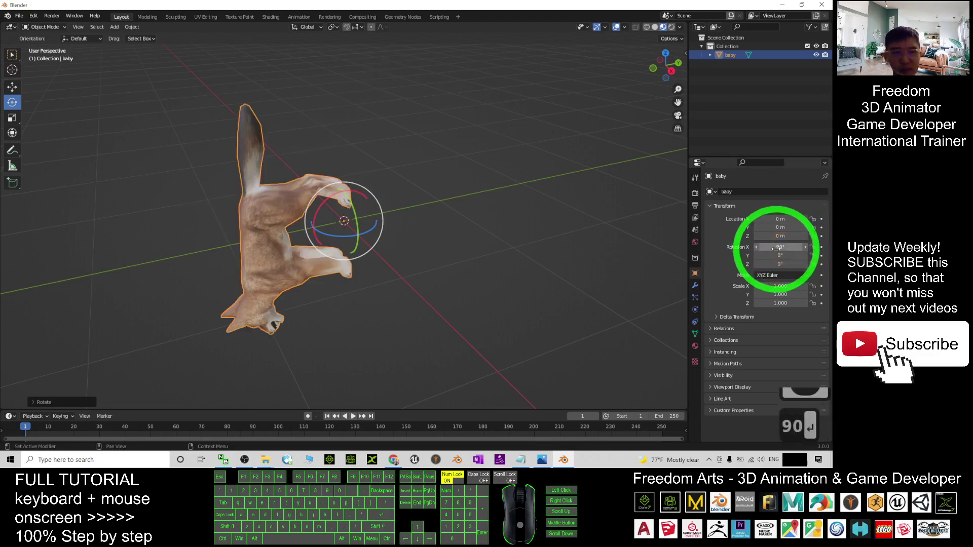
pyautogui.click(382, 280)
pyautogui.hotkey('ctrl', 'z')
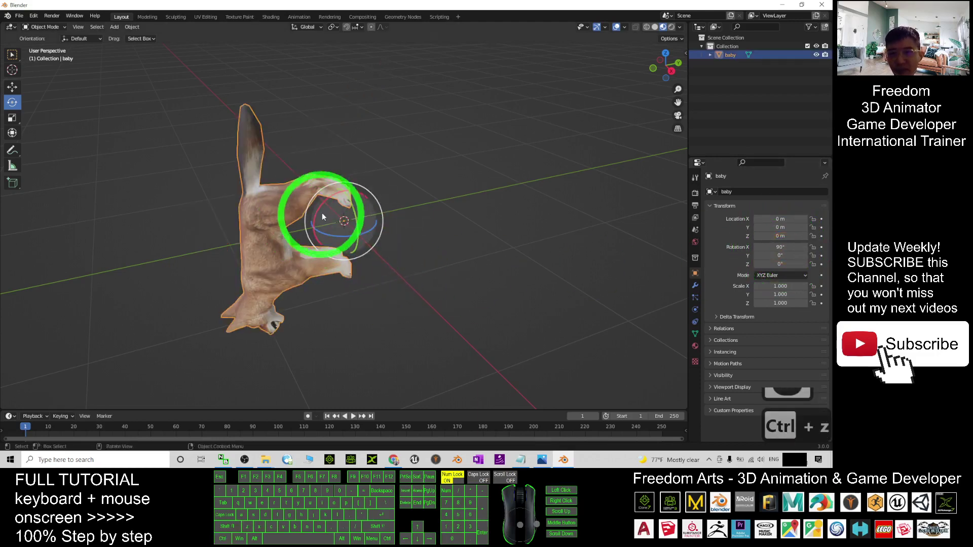
pyautogui.moveTo(320, 206); pyautogui.dragTo(361, 199)
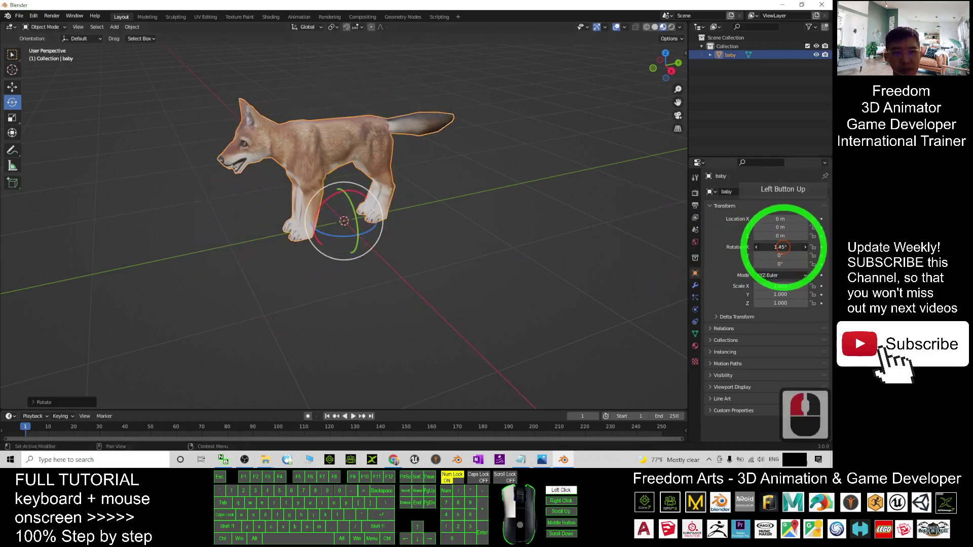
pyautogui.write('0')
pyautogui.press('Return')
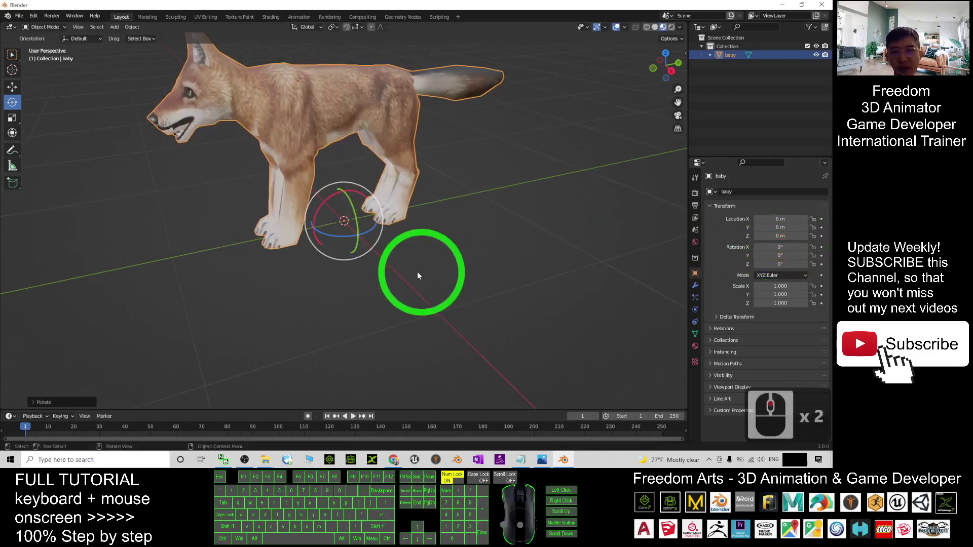
# - Orbit, zoom and pan the view to a closer side view of the selected wolf pup
pyautogui.moveTo(230, 294); pyautogui.dragTo(335, 287, button='middle')
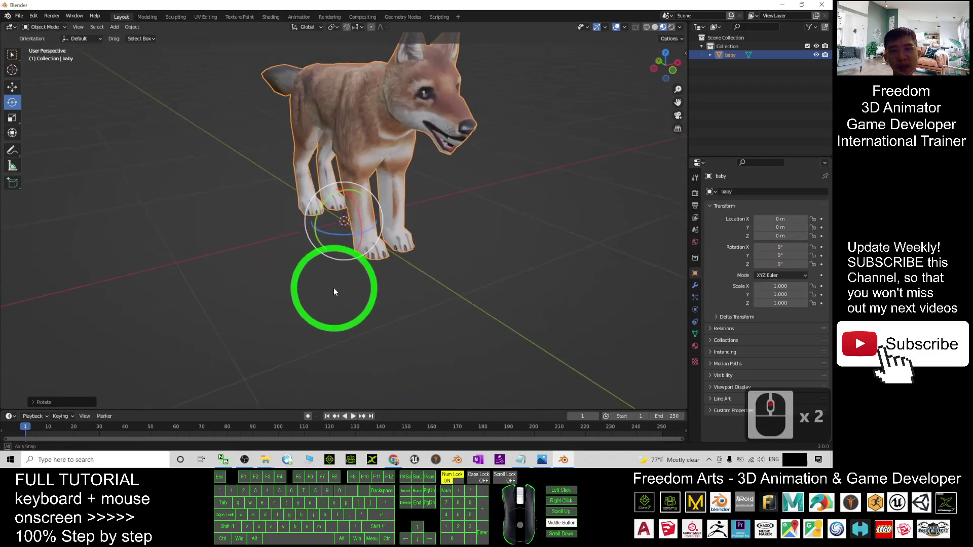
pyautogui.scroll(-3, 485, 239)
pyautogui.scroll(2, 372, 239)
pyautogui.scroll(3, 371, 240)
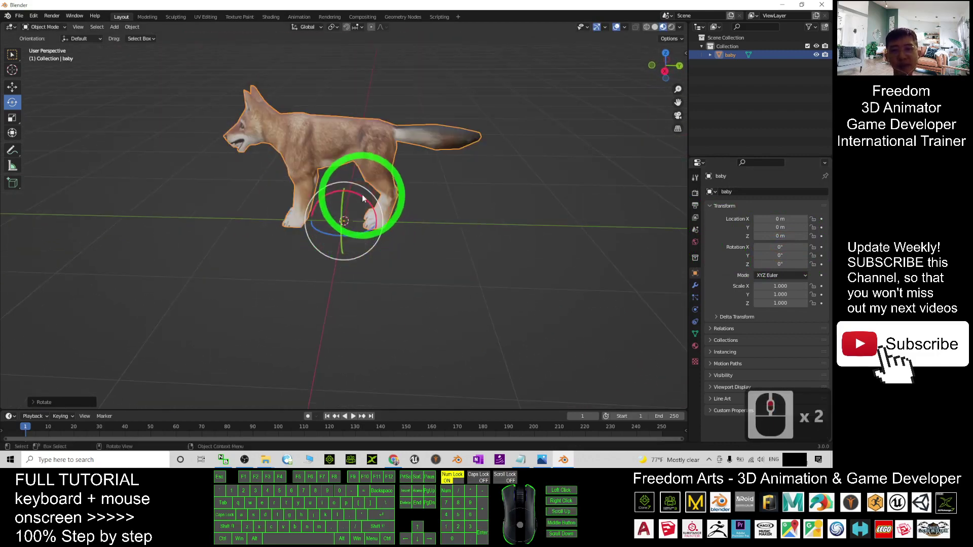
pyautogui.keyDown('shift'); pyautogui.moveTo(334, 203); pyautogui.dragTo(406, 300, button='middle'); pyautogui.keyUp('shift')
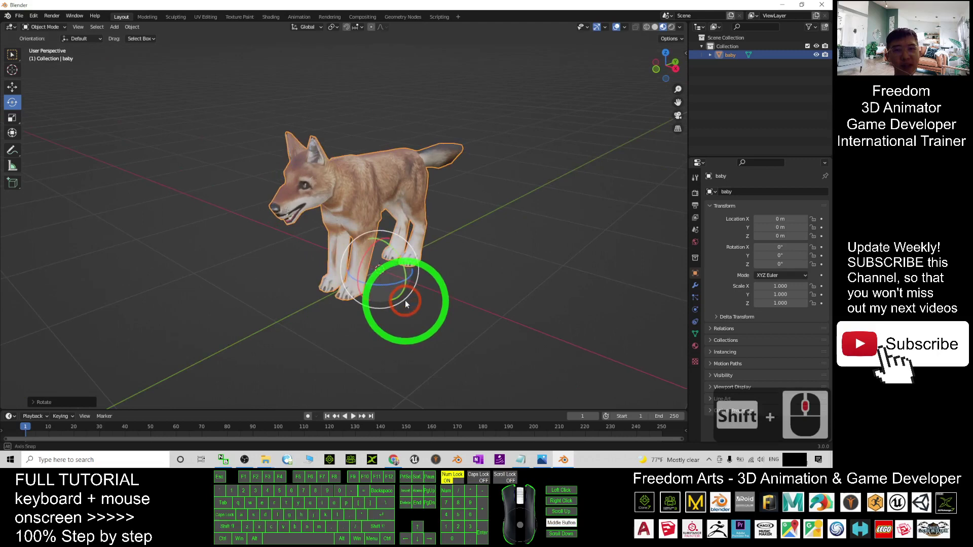
pyautogui.click(399, 169)
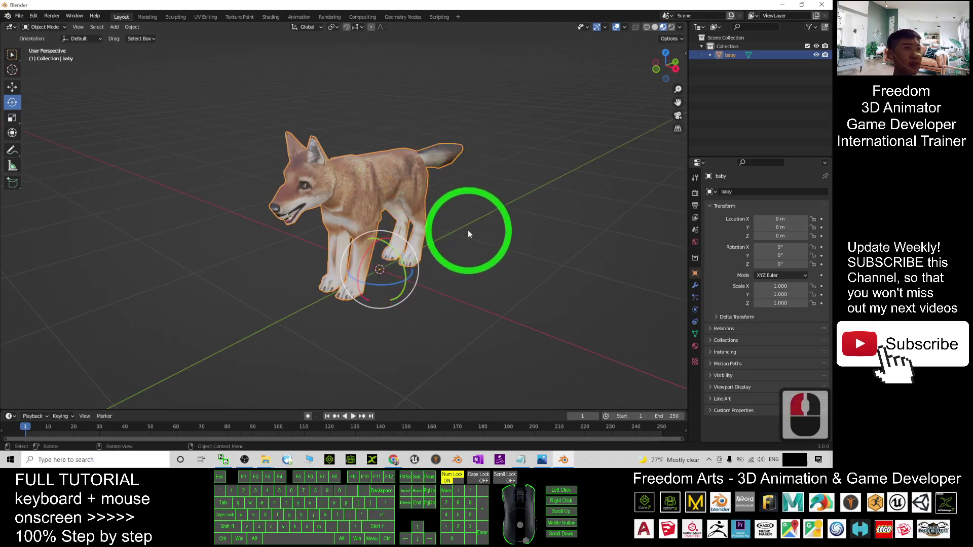
pyautogui.moveTo(469, 230); pyautogui.dragTo(374, 228, button='middle')
pyautogui.moveTo(499, 241)
pyautogui.mouseDown(button='middle')
pyautogui.moveTo(454, 251)
pyautogui.moveTo(254, 233)
pyautogui.moveTo(500, 250)
pyautogui.mouseUp(button='middle')
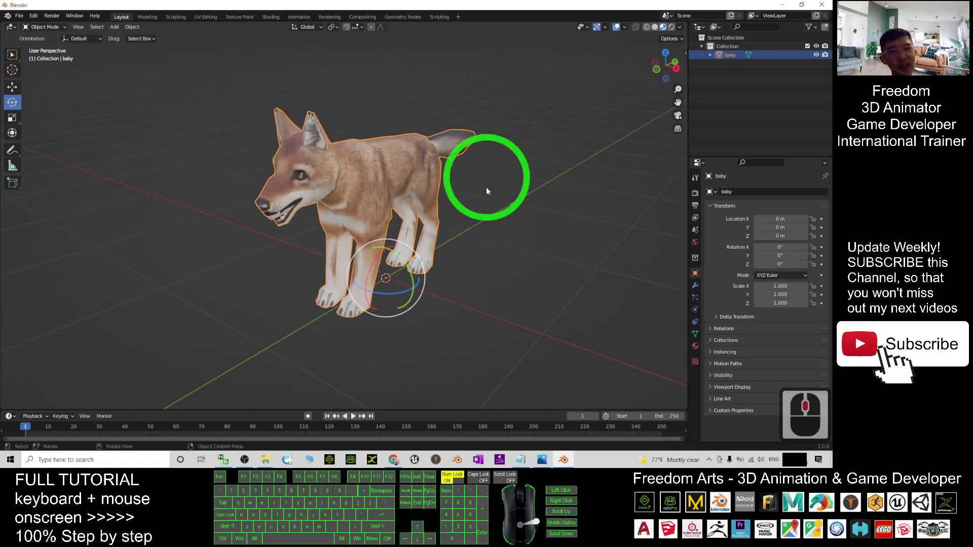
pyautogui.moveTo(388, 174); pyautogui.dragTo(433, 164, button='middle')
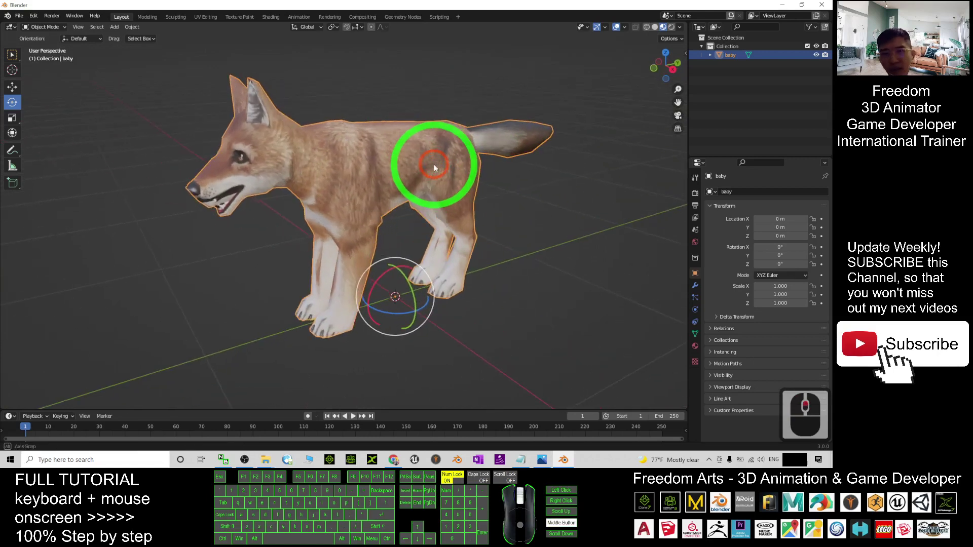
pyautogui.click(522, 460)
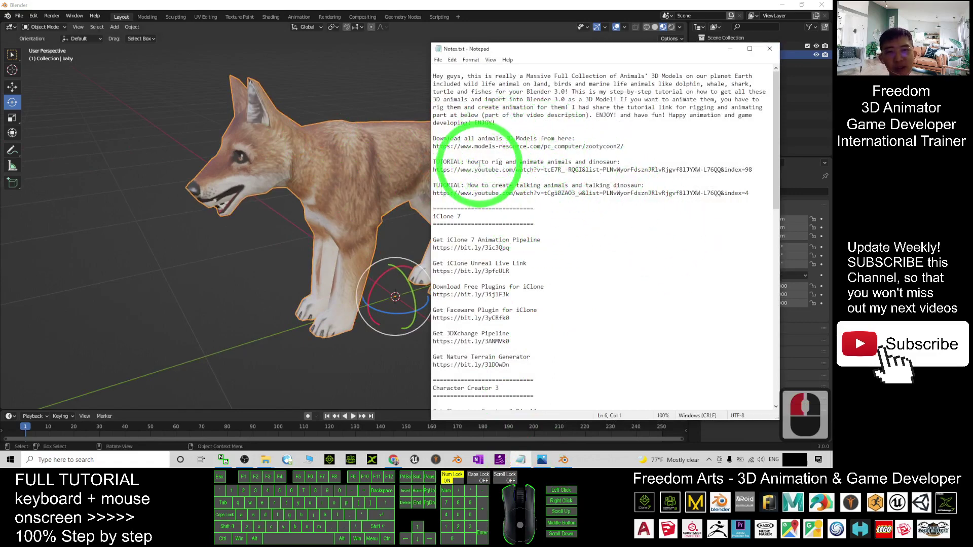
pyautogui.moveTo(471, 162); pyautogui.dragTo(598, 162)
pyautogui.doubleClick(434, 170)
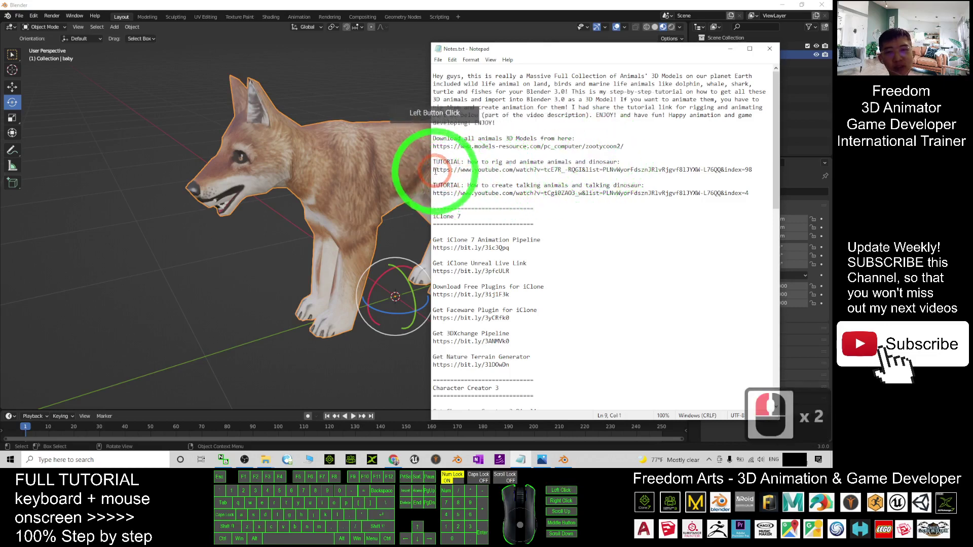
pyautogui.moveTo(435, 170); pyautogui.dragTo(738, 169)
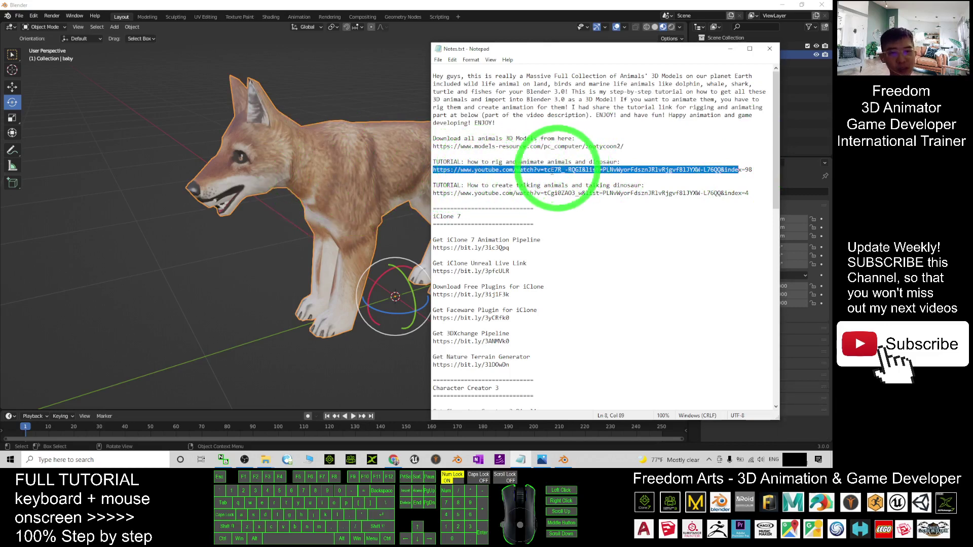
pyautogui.moveTo(499, 185); pyautogui.dragTo(613, 186)
pyautogui.click(429, 201)
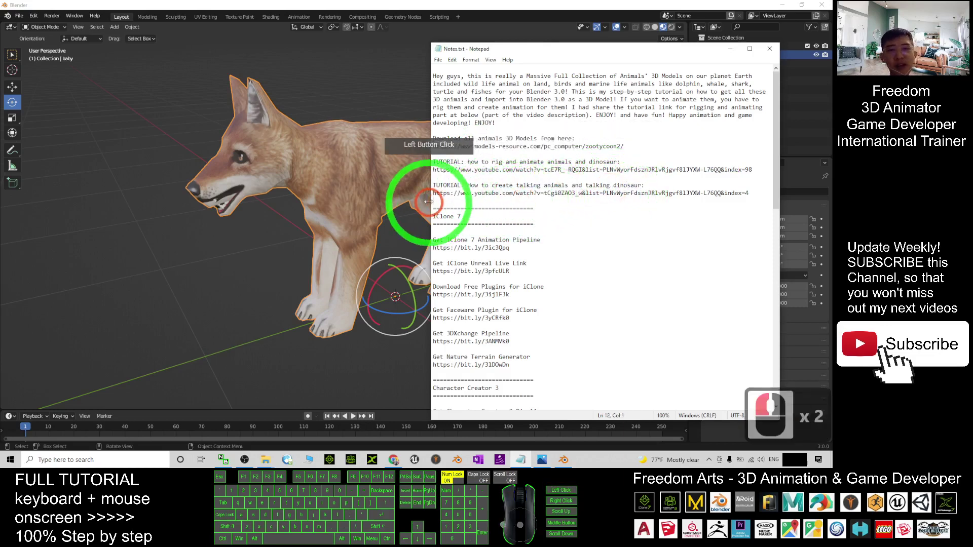
pyautogui.moveTo(433, 193); pyautogui.dragTo(686, 194)
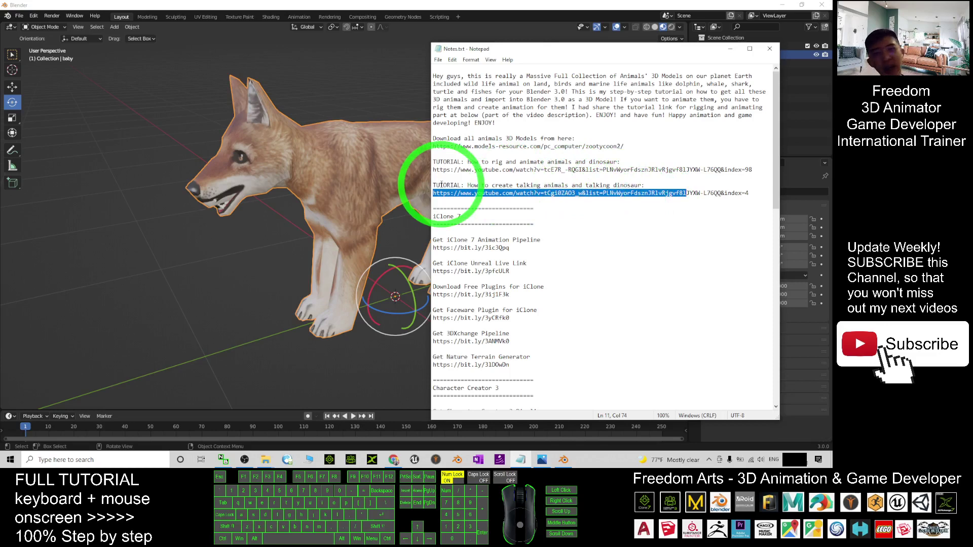
pyautogui.click(402, 8)
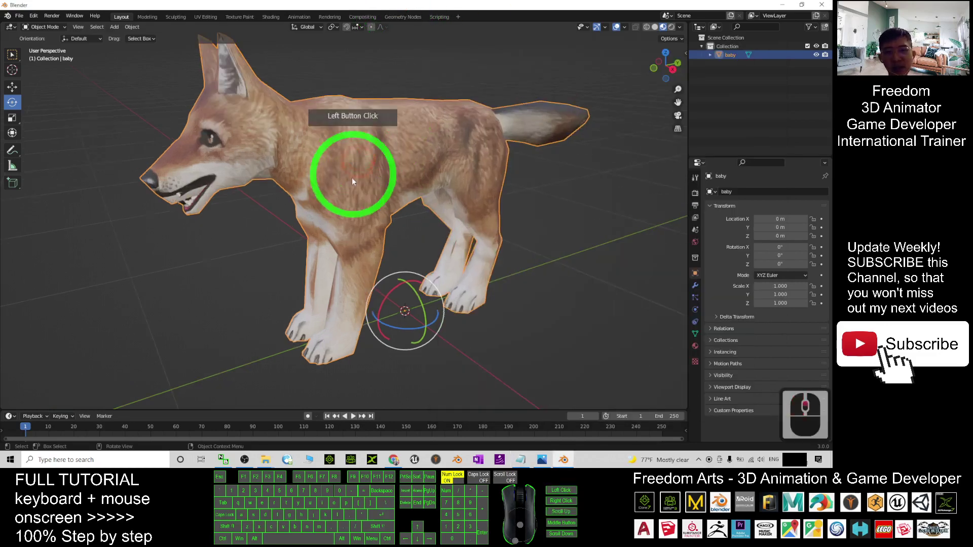
pyautogui.moveTo(338, 218)
pyautogui.mouseDown(button='middle')
pyautogui.moveTo(428, 224)
pyautogui.moveTo(336, 212)
pyautogui.mouseUp(button='middle')
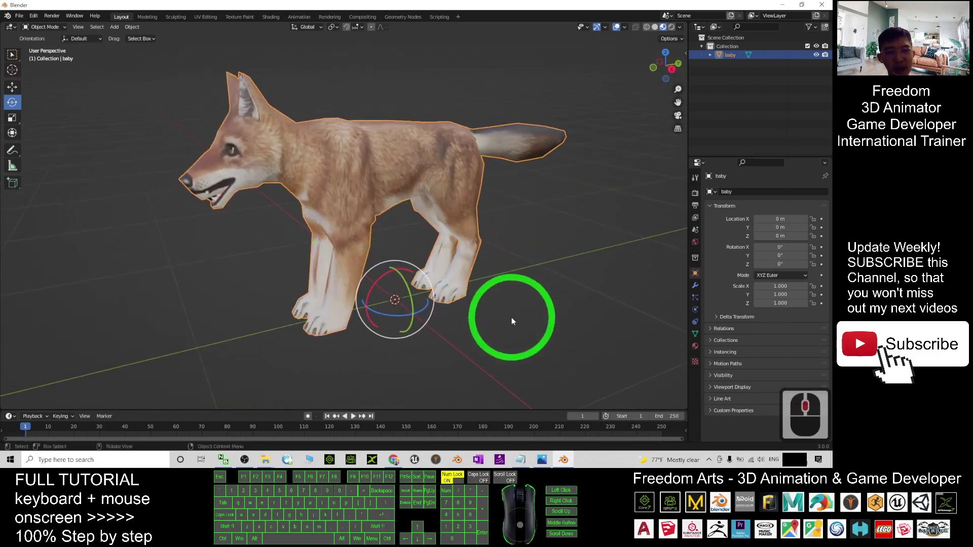
# - Bring Chrome forward and go back to the Zoo Tycoon 2 models listing
pyautogui.click(398, 460)
pyautogui.click(489, 283)
pyautogui.click(9, 22)
pyautogui.click(451, 175)
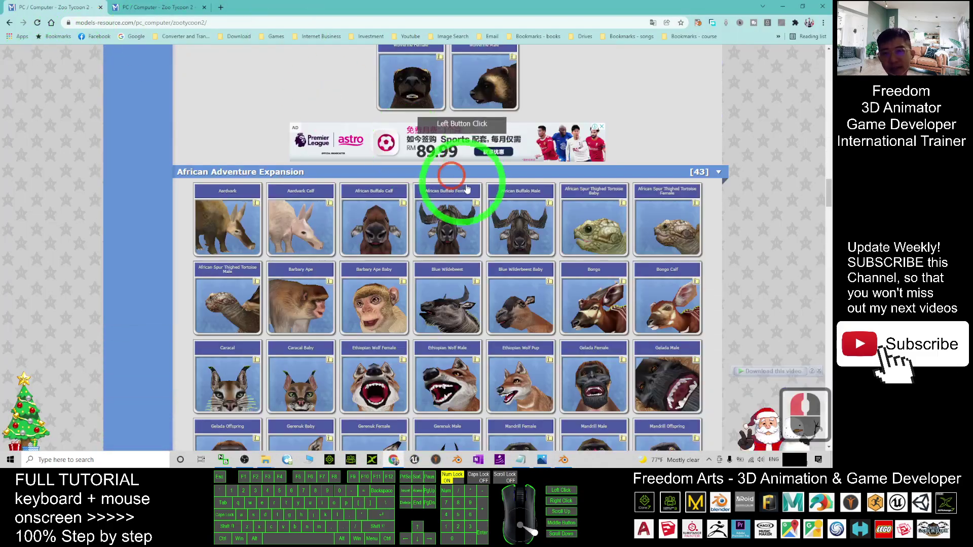
# - Scroll through the expansion sections and back up to the 65 Animals section
pyautogui.scroll(-16, 467, 192)
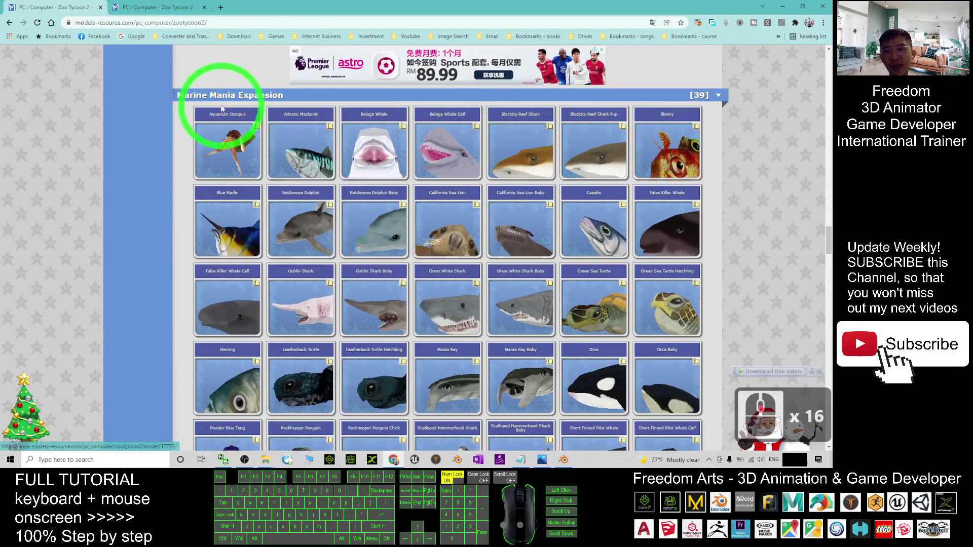
pyautogui.scroll(-9, 543, 152)
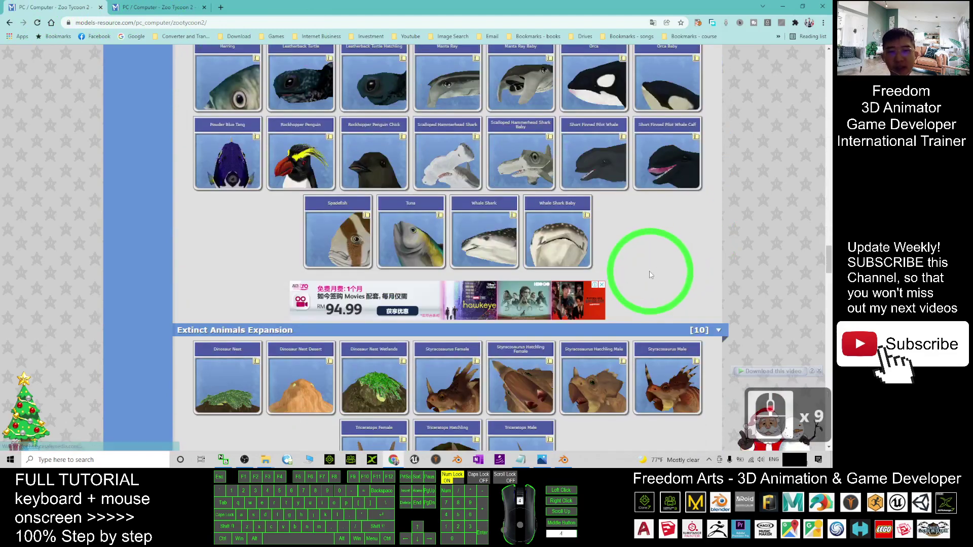
pyautogui.scroll(-2, 650, 274)
pyautogui.scroll(-9, 569, 186)
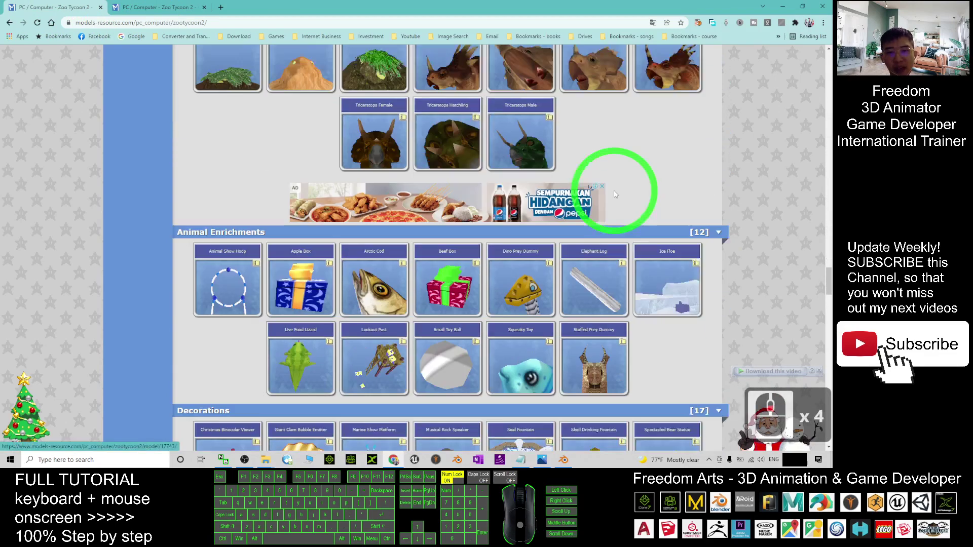
pyautogui.scroll(20, 608, 187)
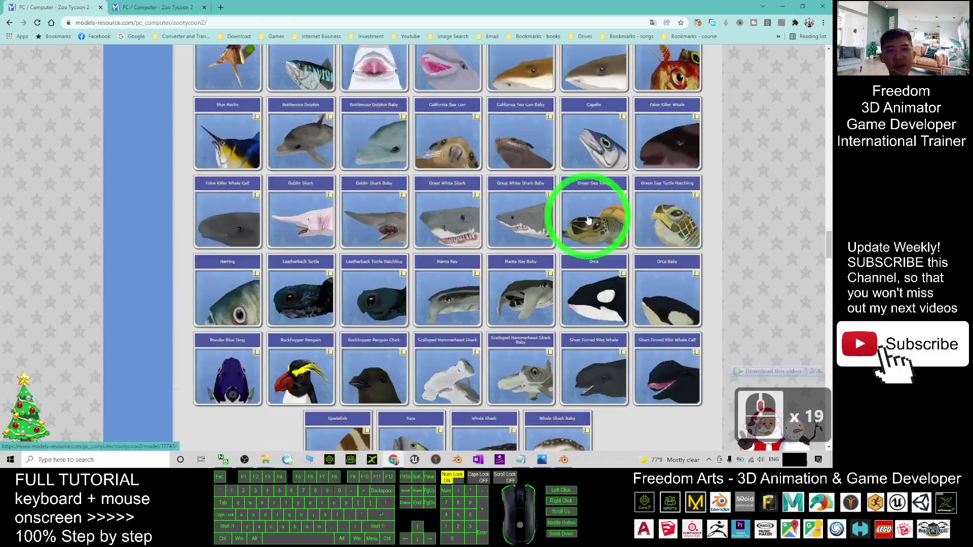
pyautogui.scroll(7, 588, 219)
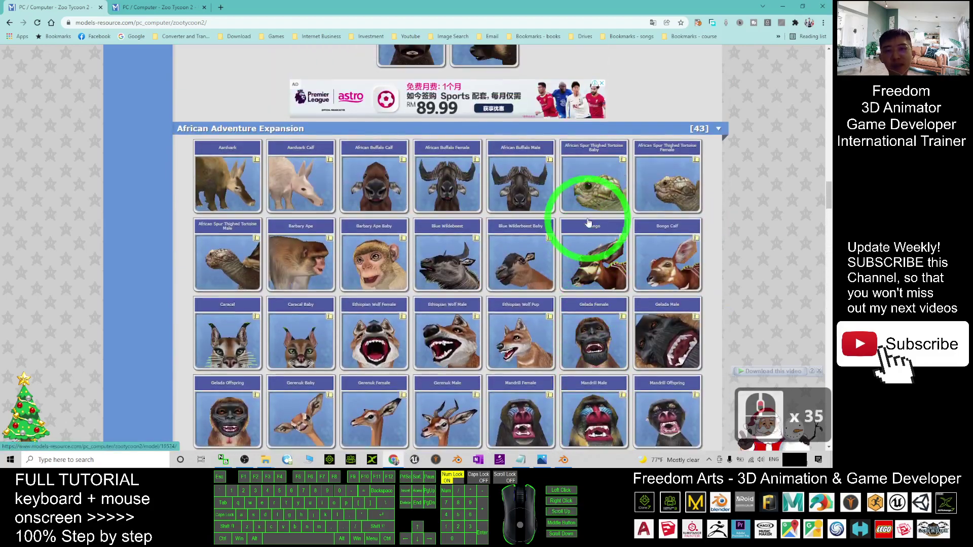
pyautogui.scroll(15, 505, 261)
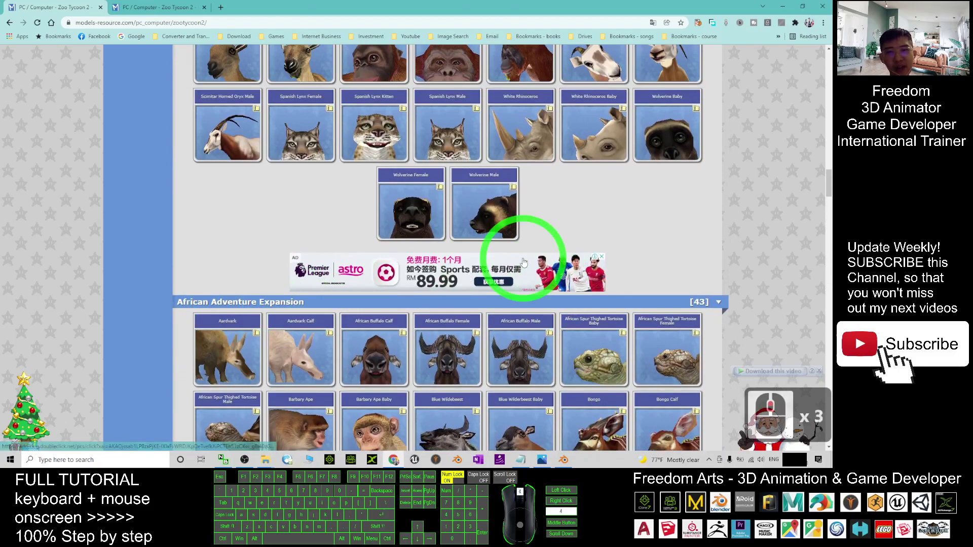
pyautogui.scroll(1, 505, 261)
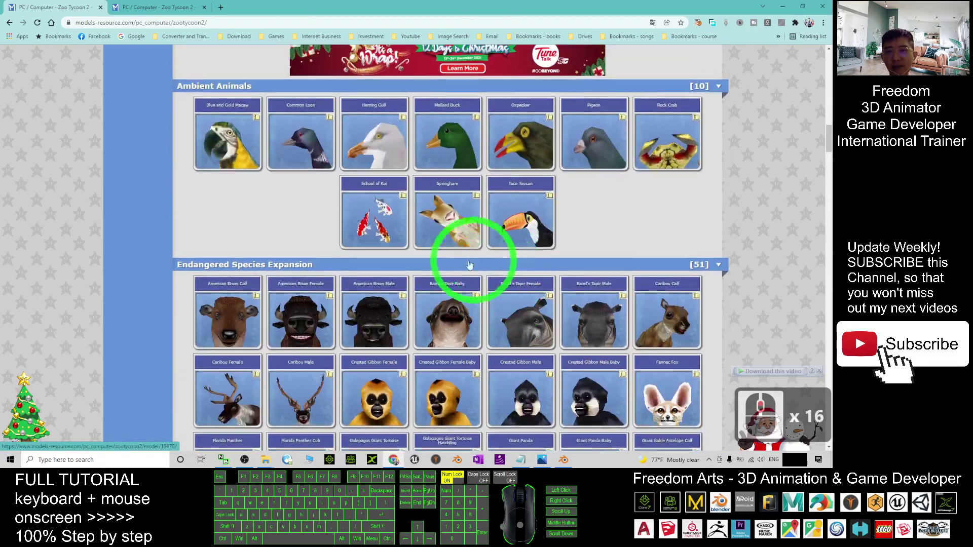
pyautogui.scroll(-5, 307, 290)
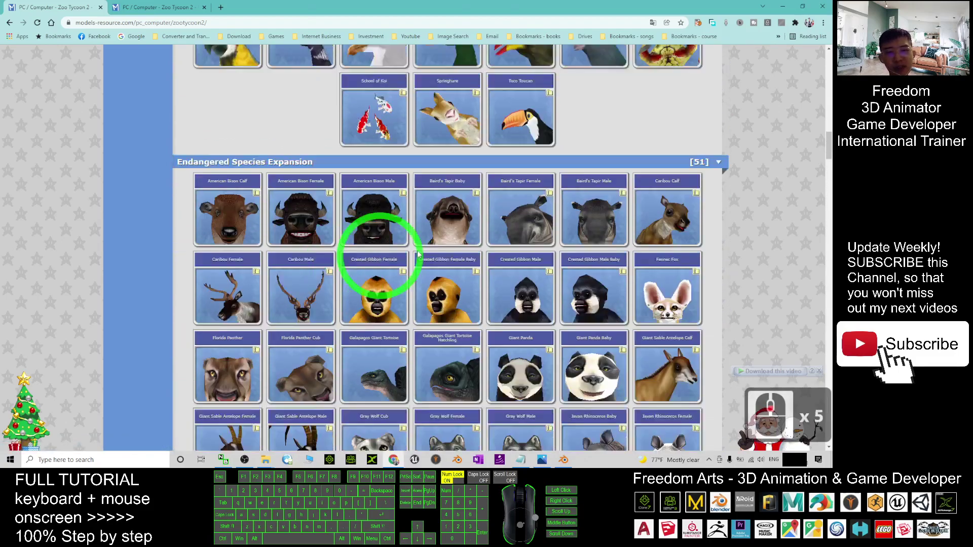
pyautogui.scroll(20, 234, 264)
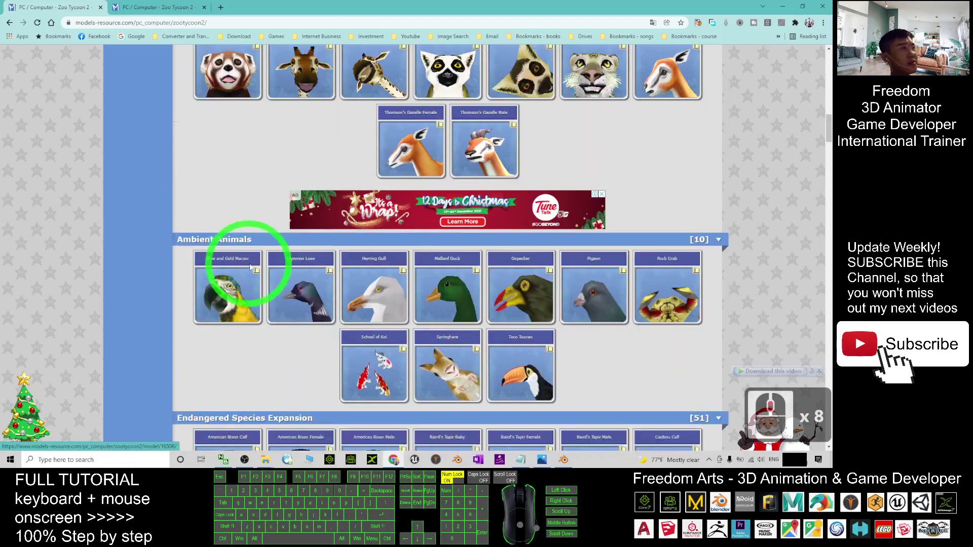
pyautogui.scroll(11, 370, 273)
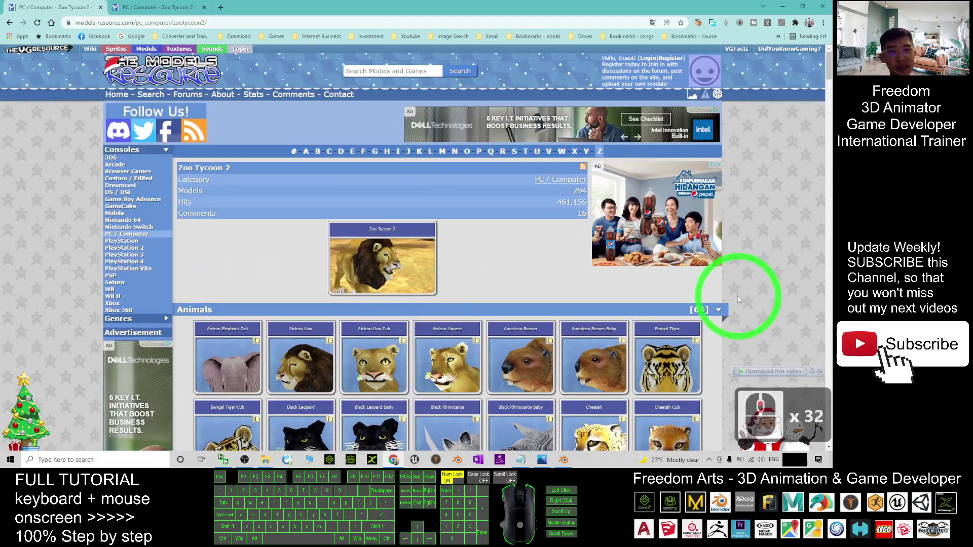
# - View the Zoo Tycoon 2 to Blender 3.0 cover image, then return to the Zoo Tycoon 2 models page
pyautogui.click(542, 460)
pyautogui.click(582, 324)
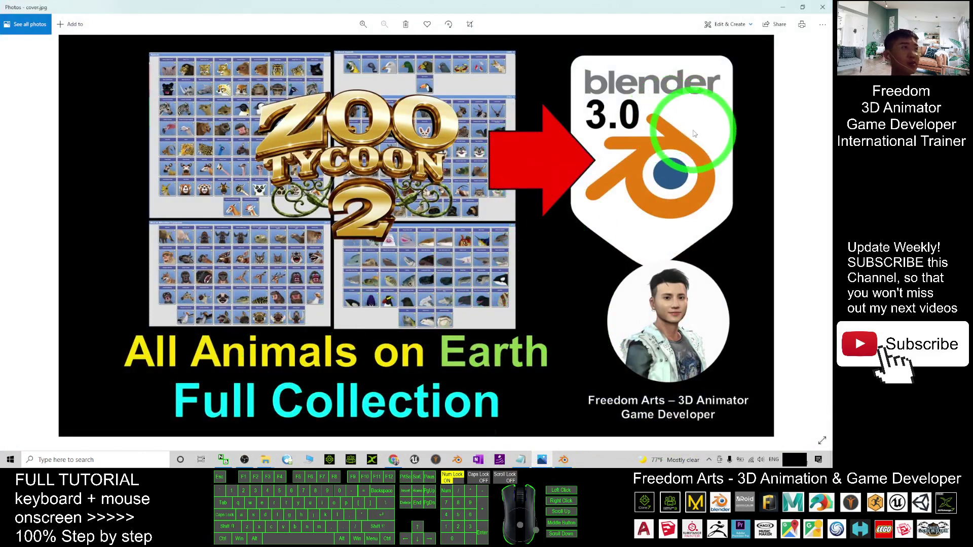
pyautogui.click(394, 459)
# - Scroll down through the Zoo Tycoon 2 animal grid, then back up to African Elephant Calf
pyautogui.scroll(-7, 641, 203)
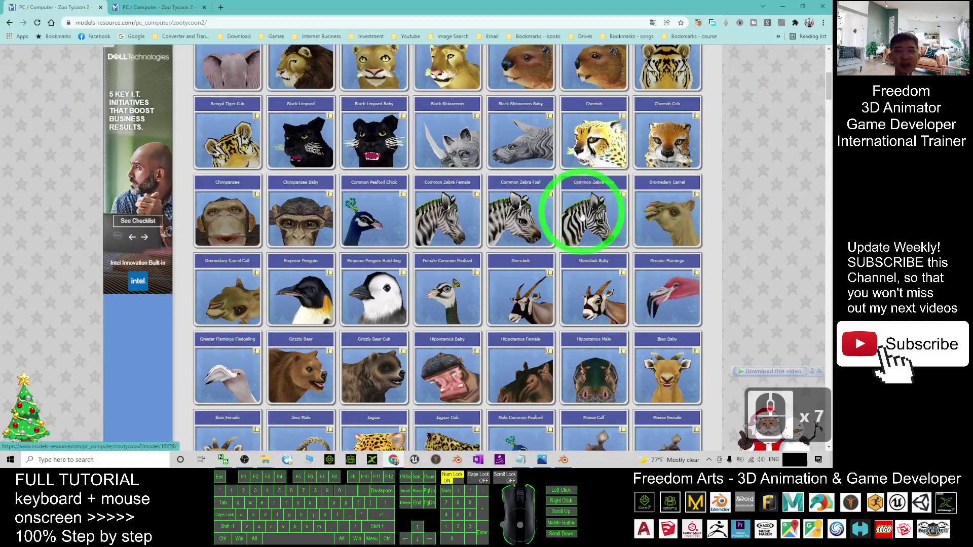
pyautogui.scroll(-1, 373, 272)
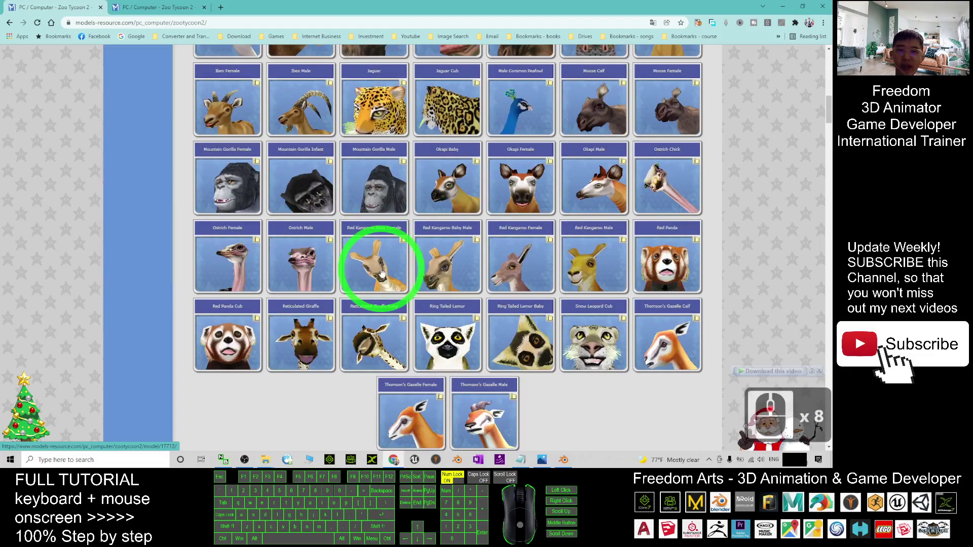
pyautogui.scroll(-7, 382, 272)
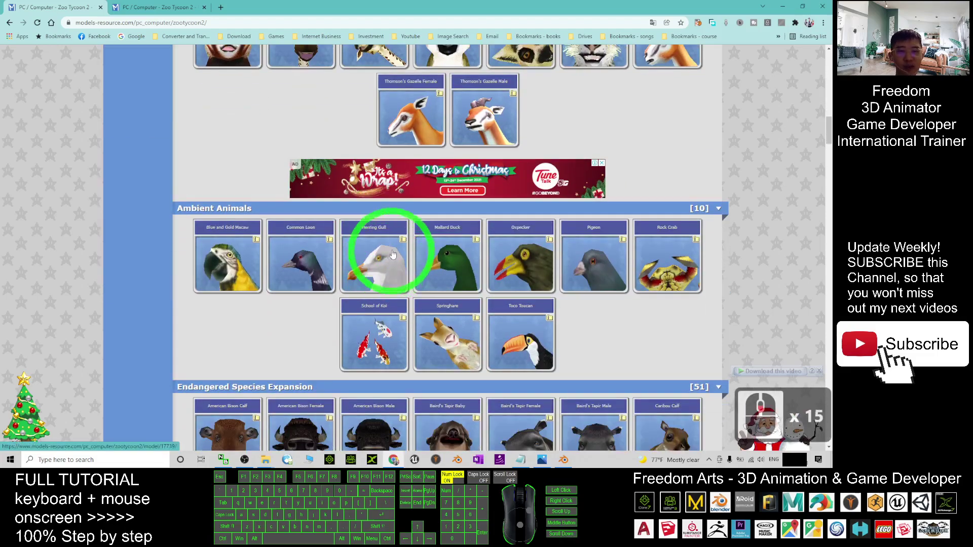
pyautogui.scroll(16, 674, 244)
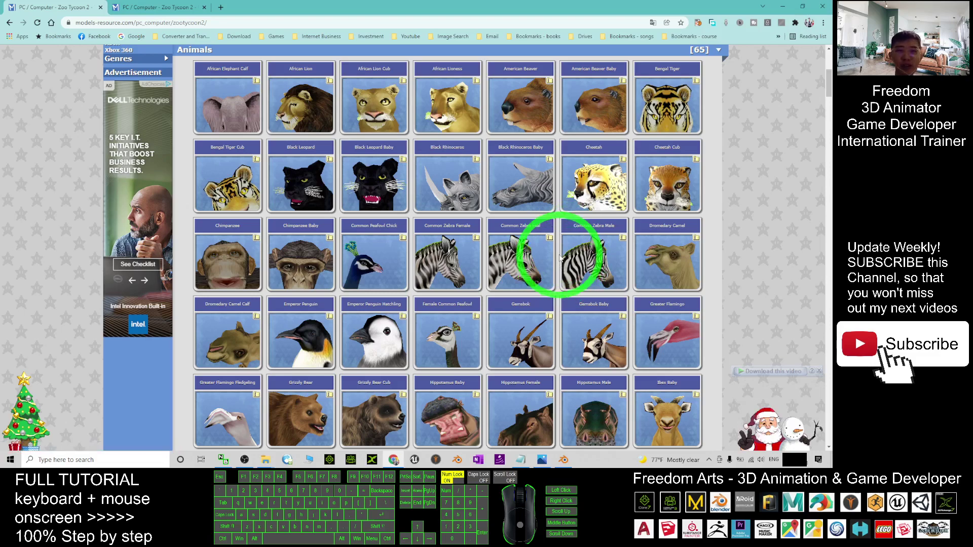
pyautogui.scroll(7, 703, 268)
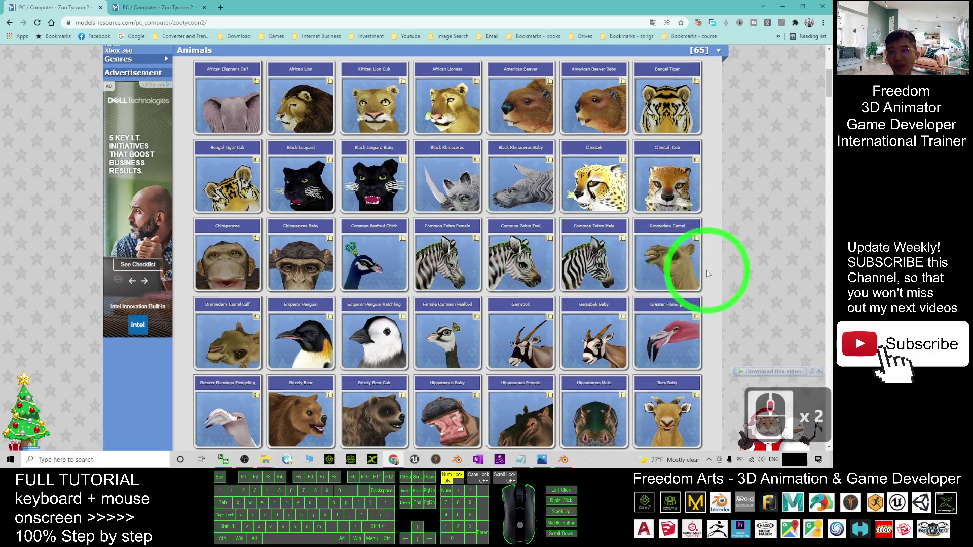